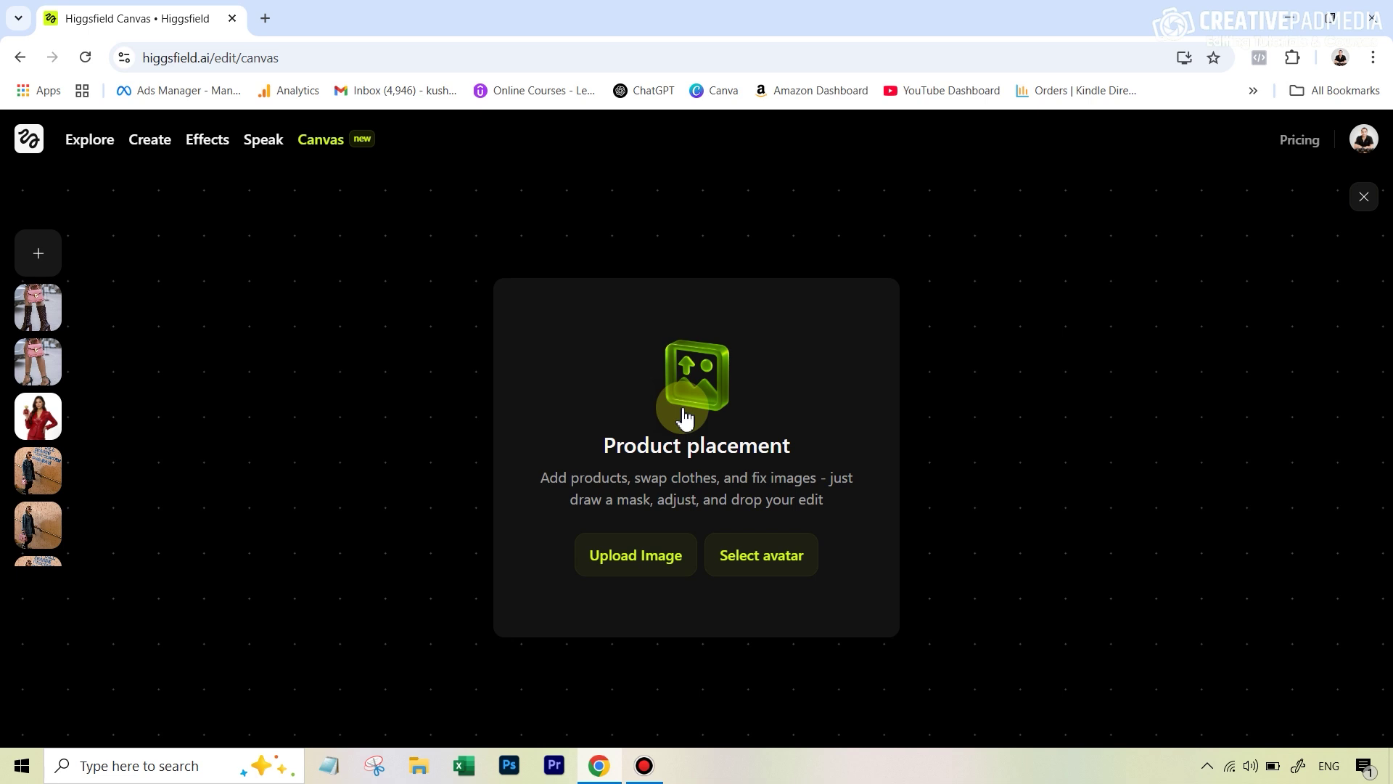
Load the photo of the woman holding a perfume bottle into the product placement editor
click(646, 564)
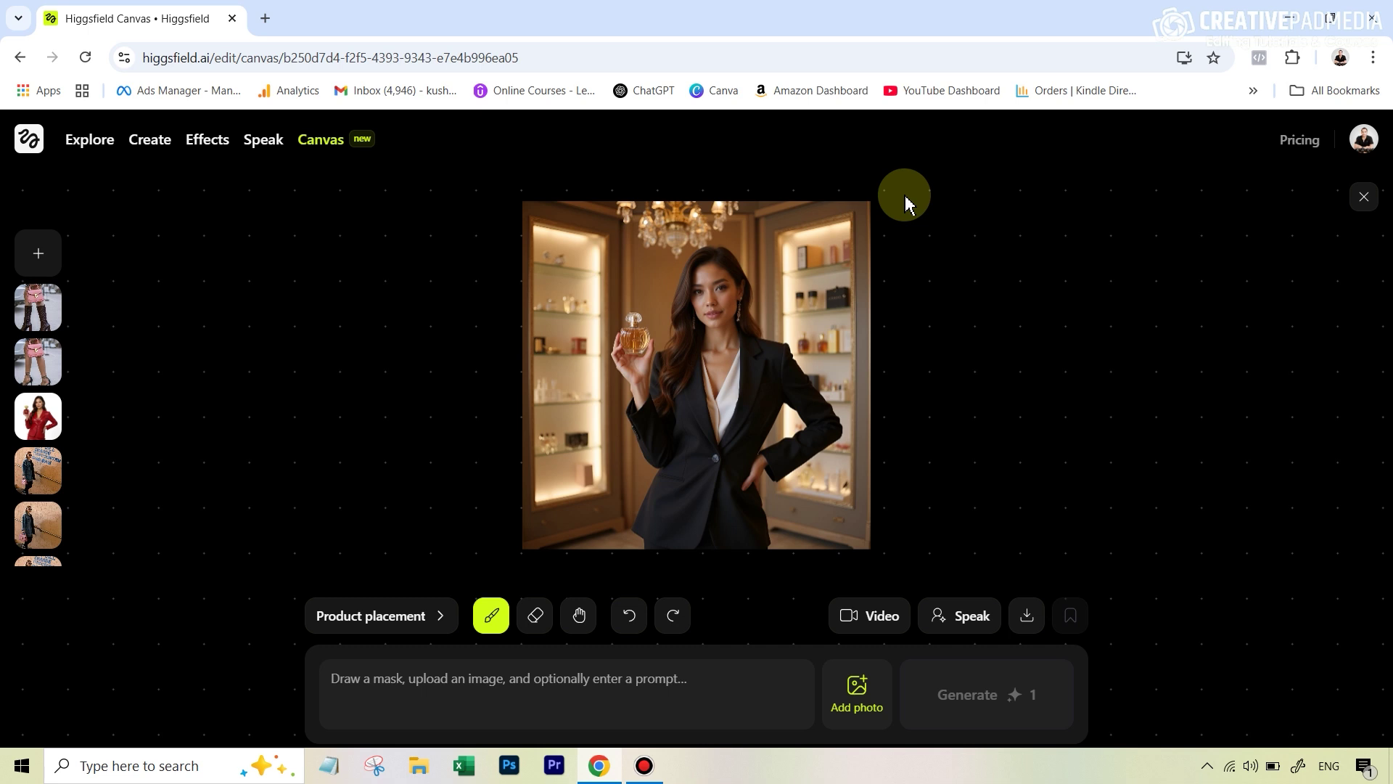
Mask the perfume bottle and generate the red bottle with the gold shell-shaped cap
mouse_move(609, 344)
mouse_down()
mouse_move(637, 321)
mouse_move(643, 341)
mouse_up()
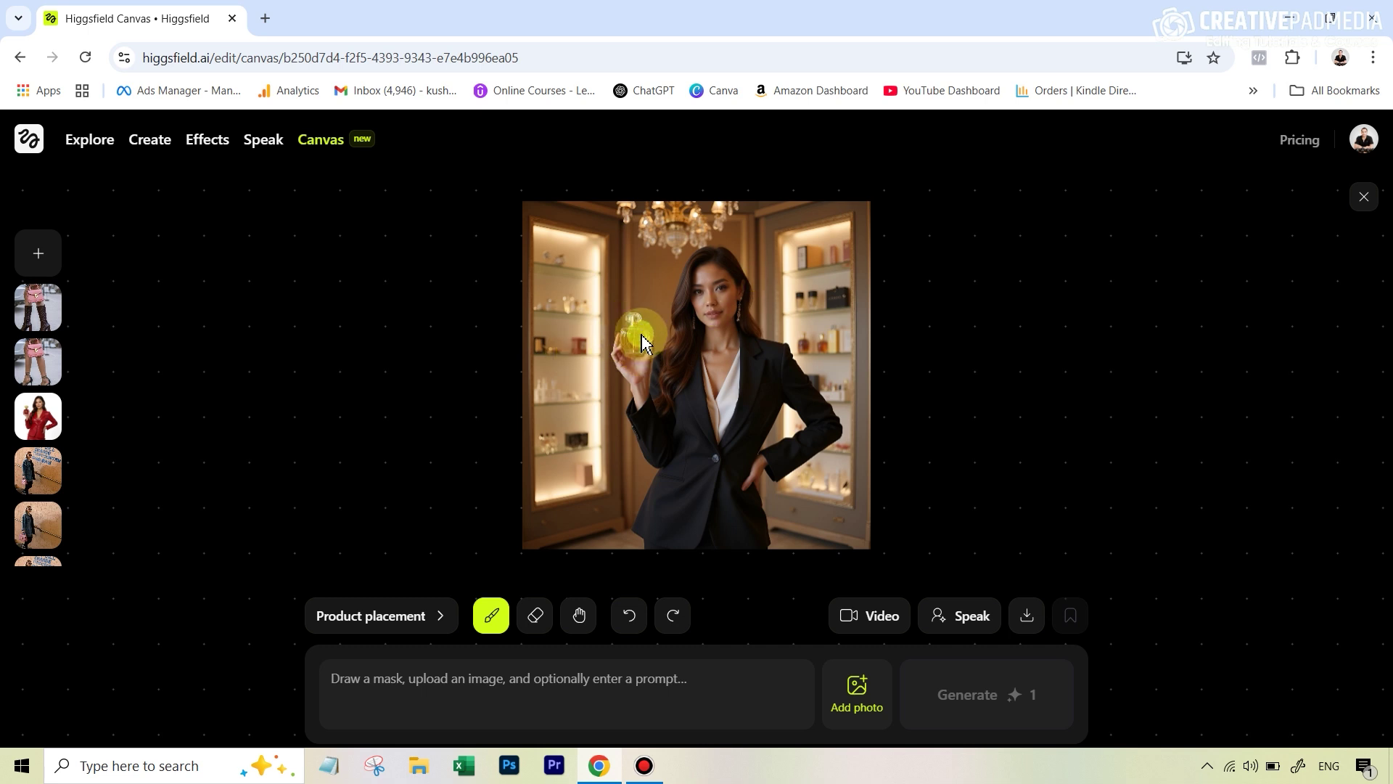
mouse_move(631, 337)
mouse_down()
mouse_move(638, 317)
mouse_move(648, 353)
mouse_up()
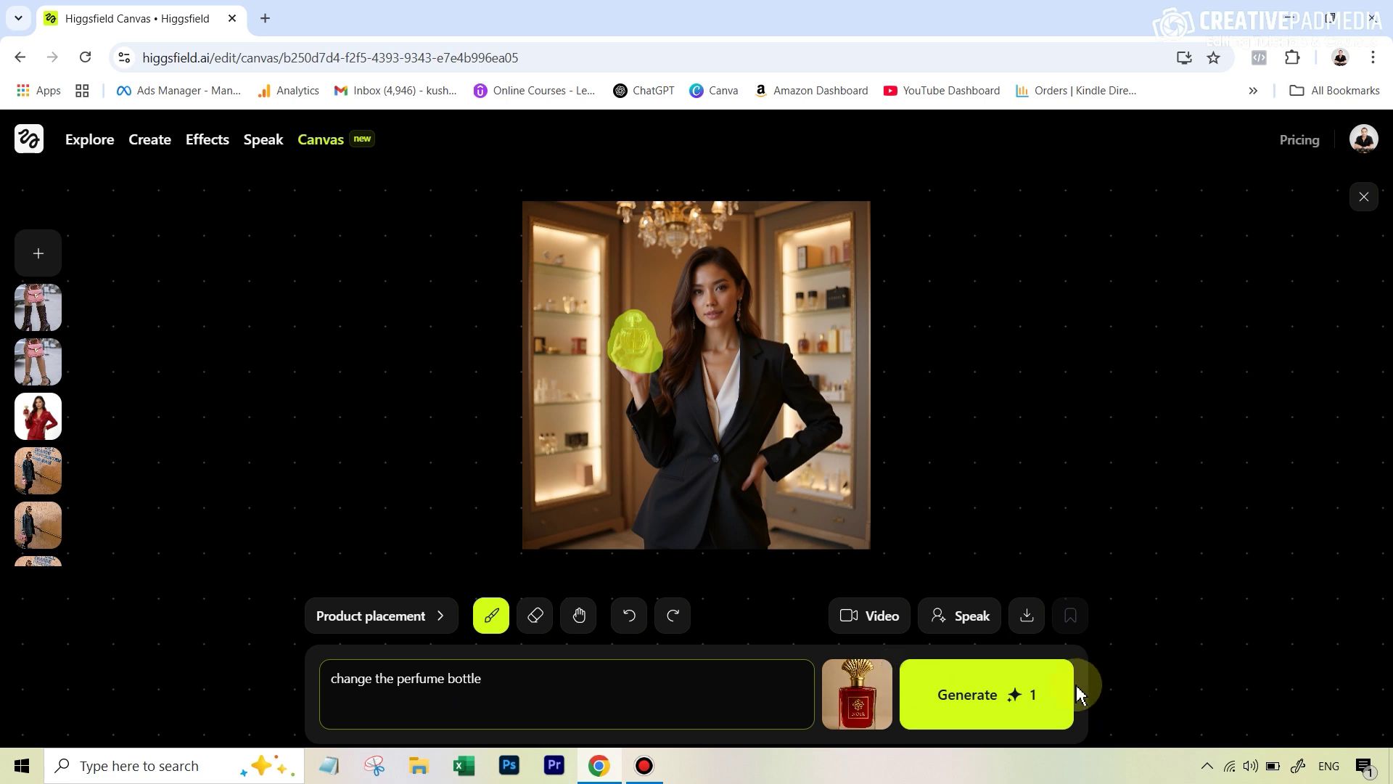
click(1024, 696)
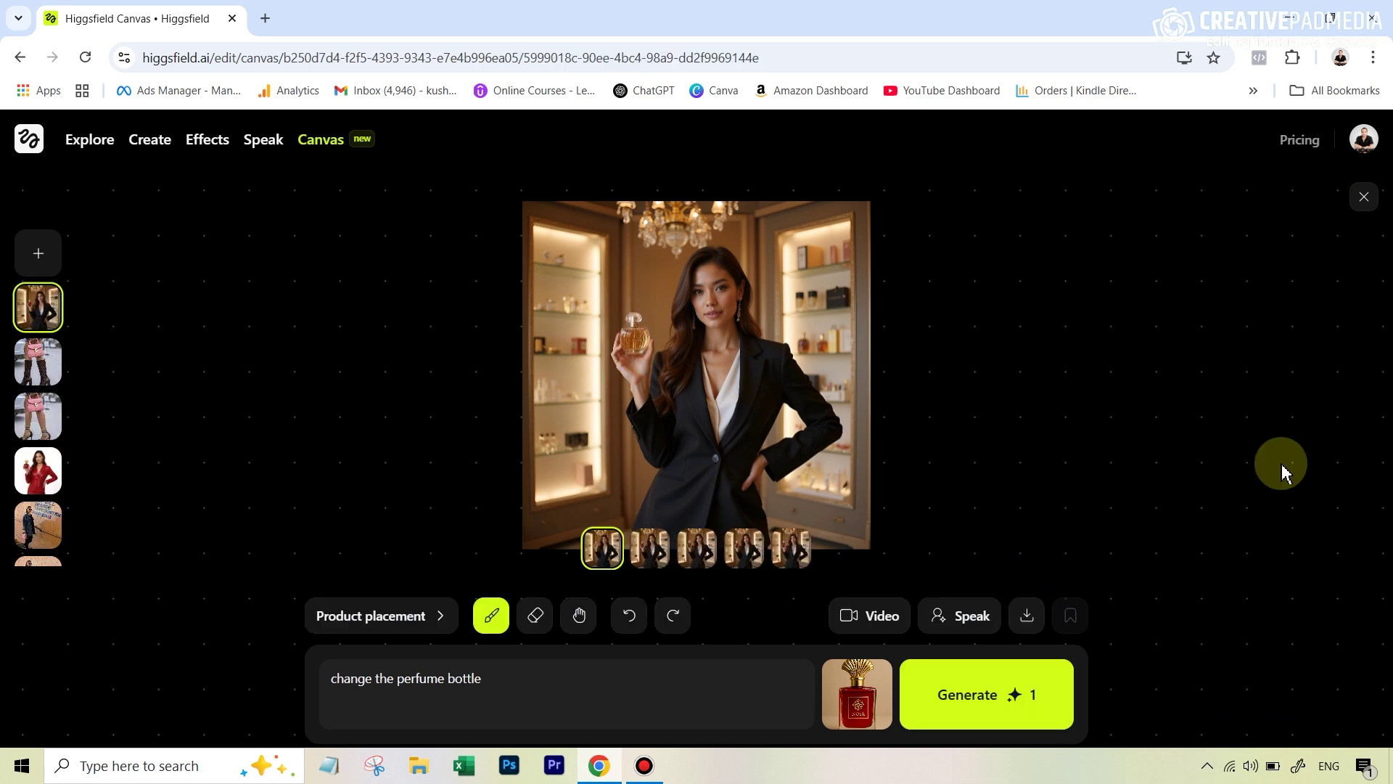
Review the generated bottle variants, then remove the perfume reference image
click(655, 553)
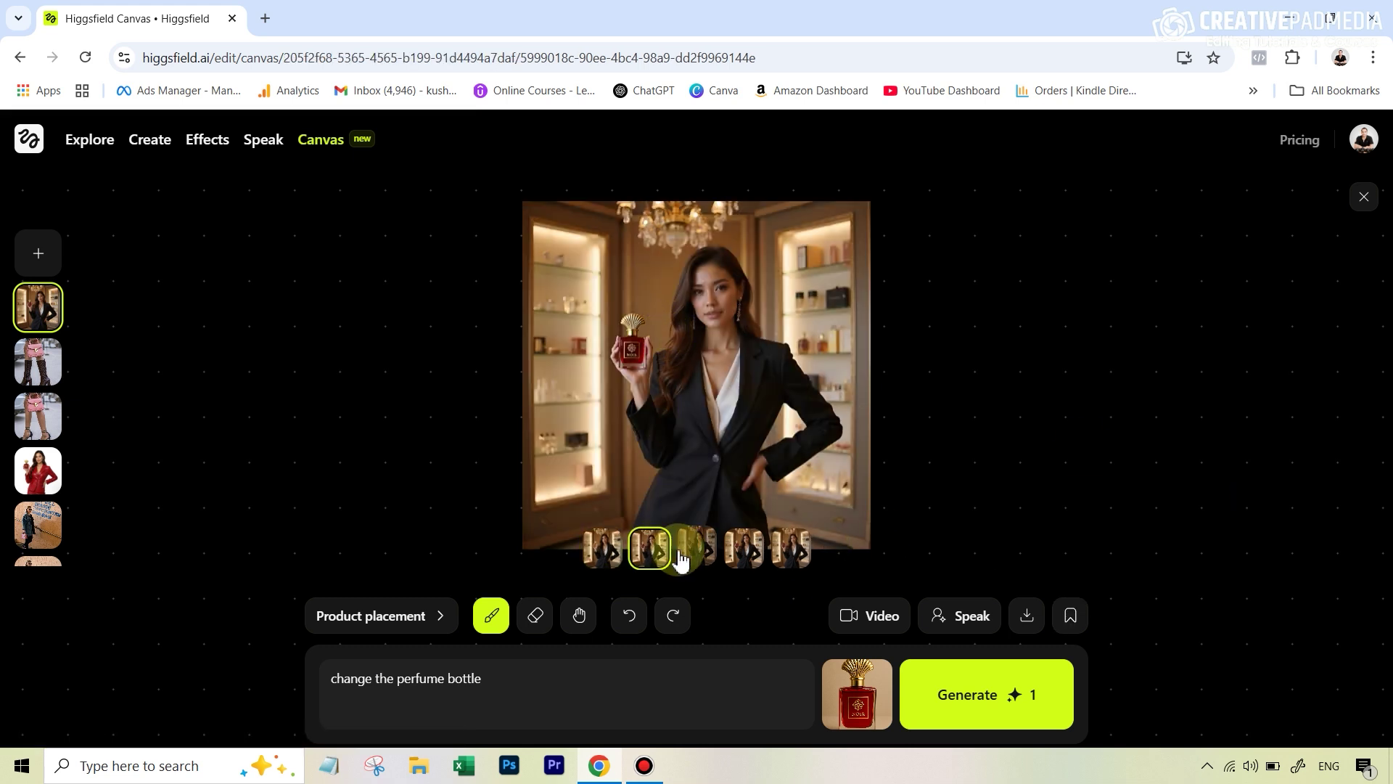
click(680, 559)
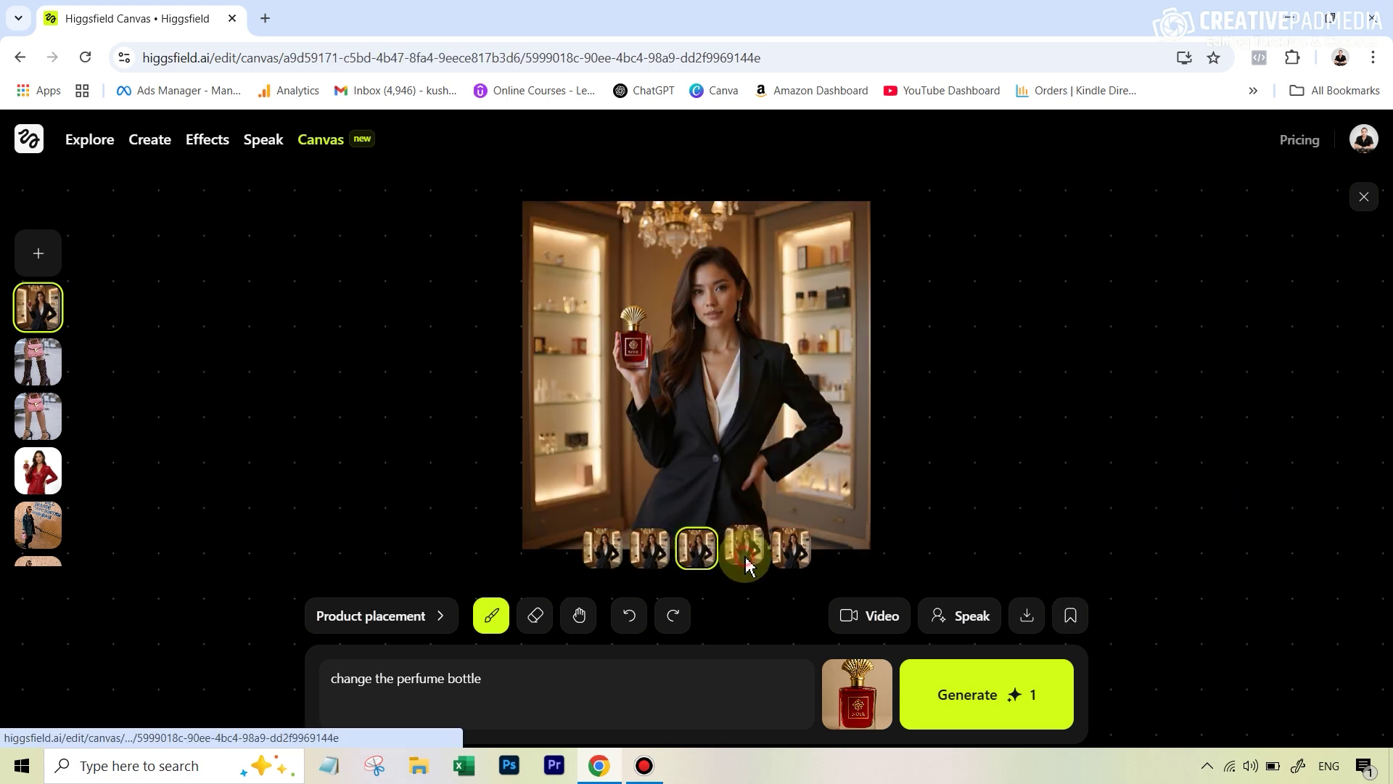
click(746, 555)
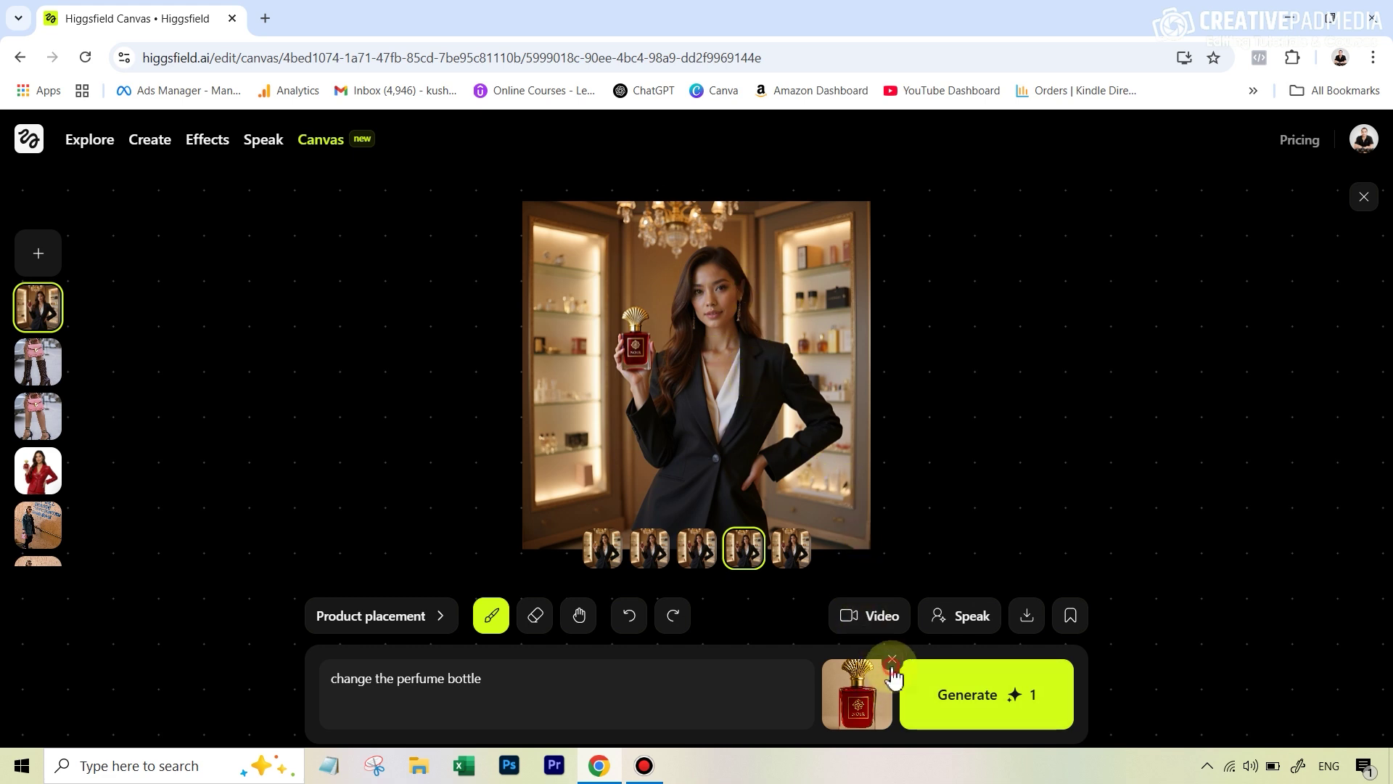
click(892, 661)
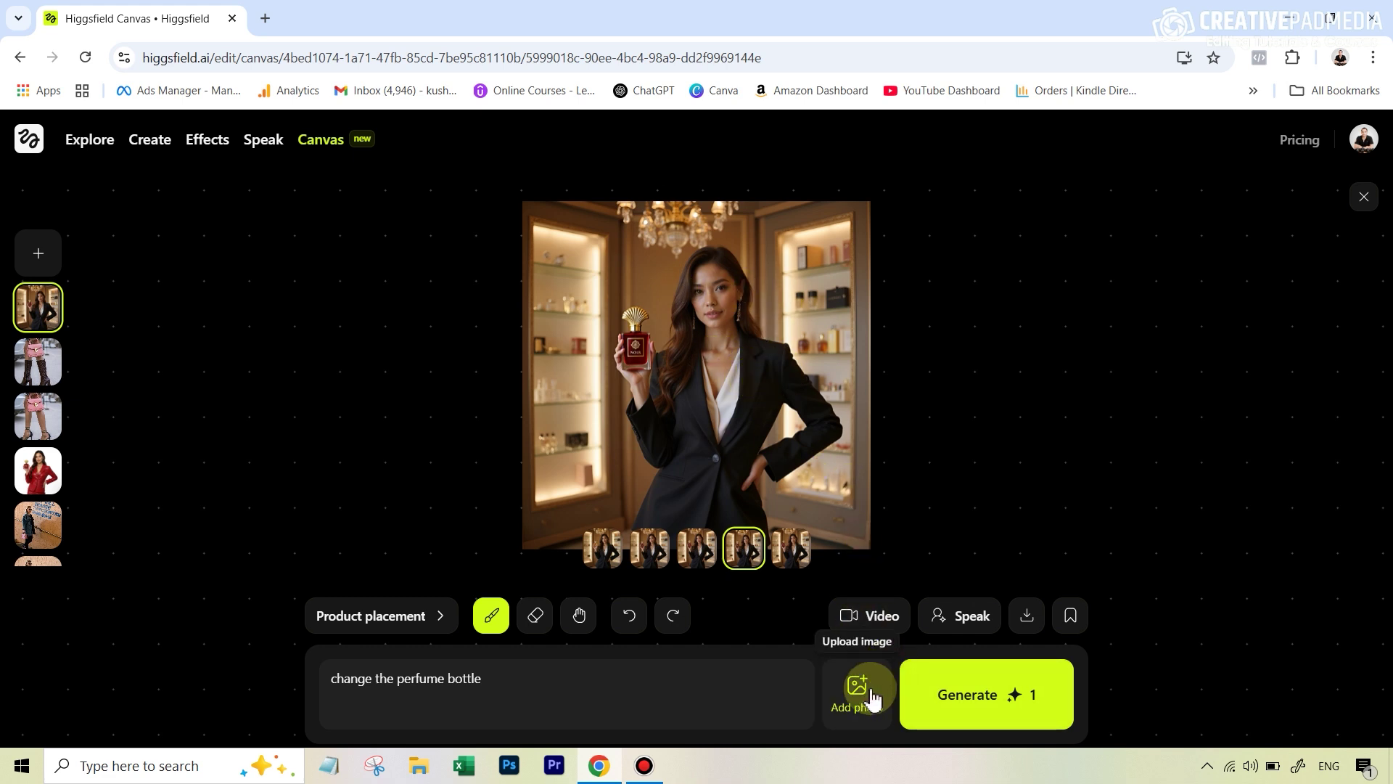
Add the red jacket reference, mask the blazer, and generate 'change the black blazer to the red jacket'
click(871, 695)
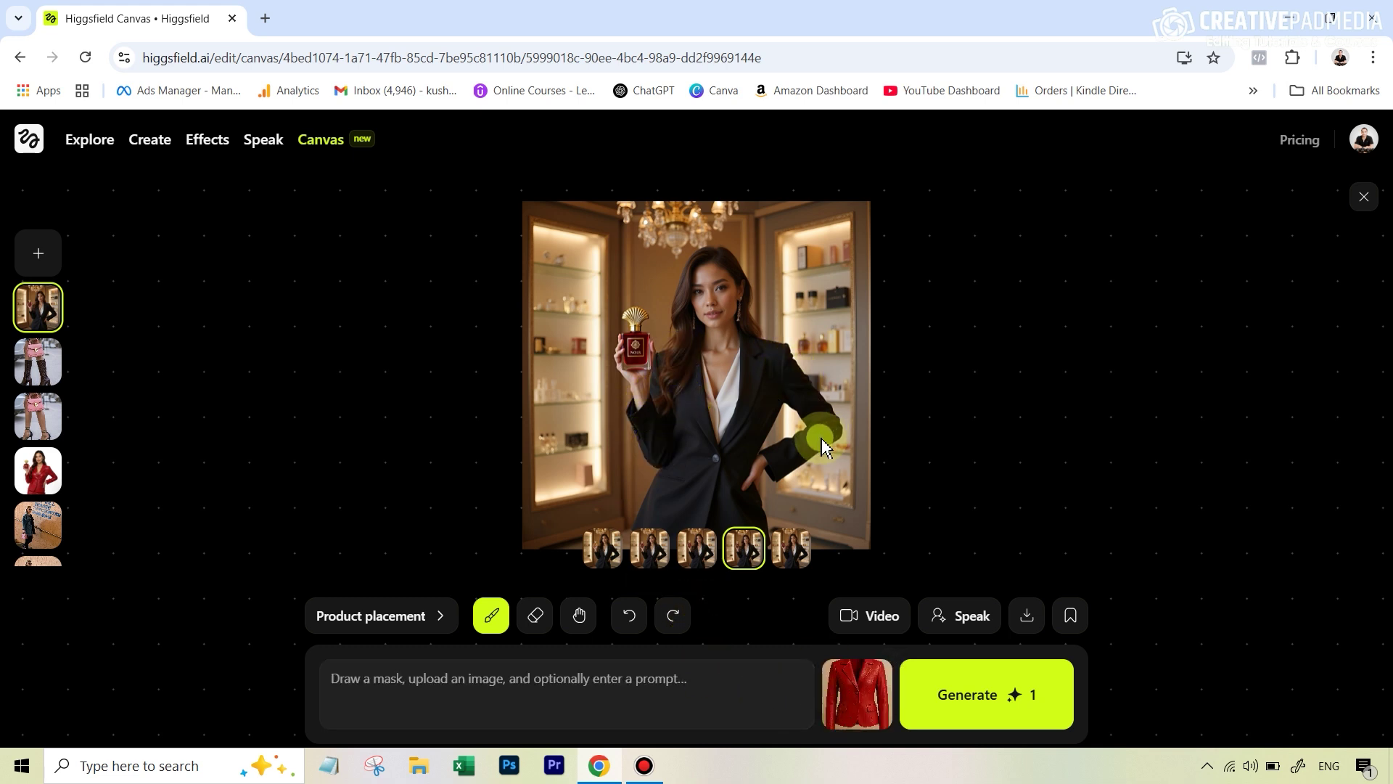
drag(637, 421, 662, 453)
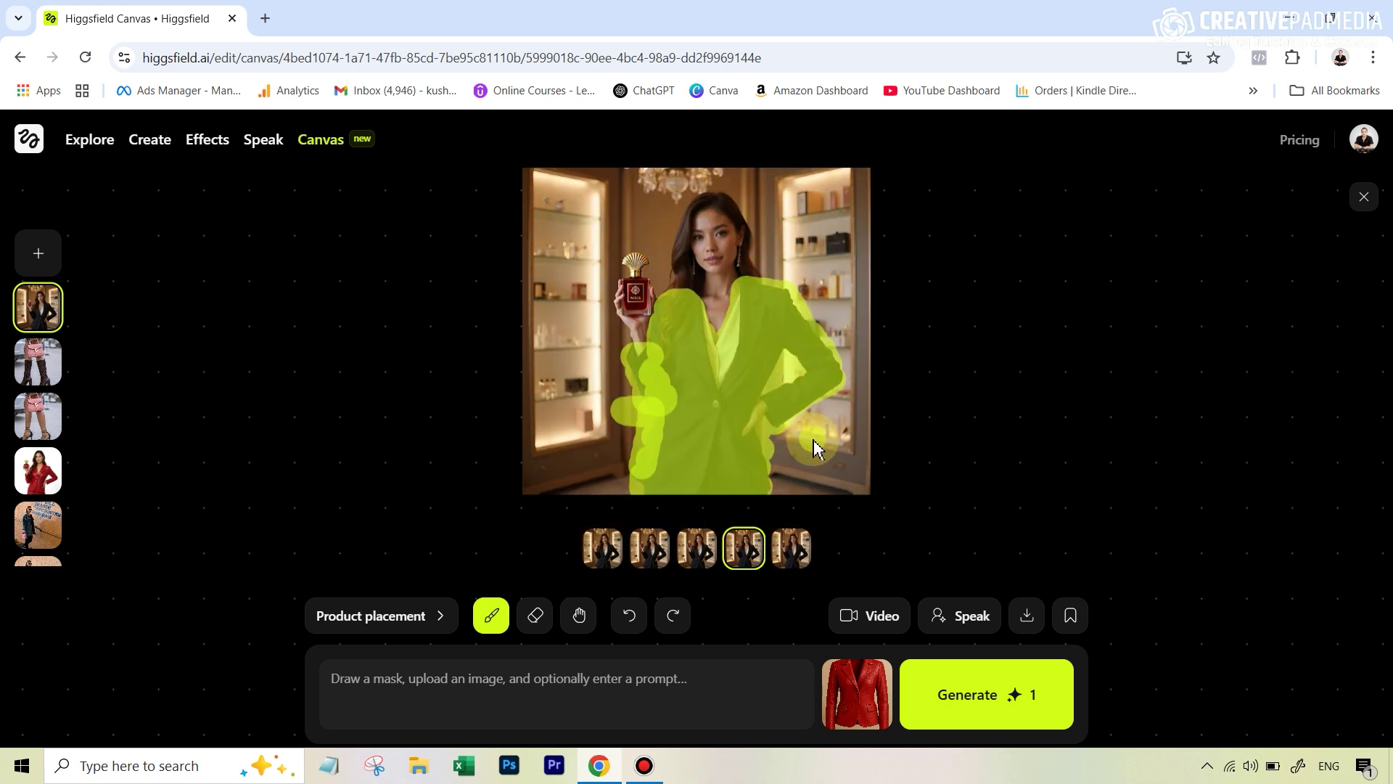
click(496, 678)
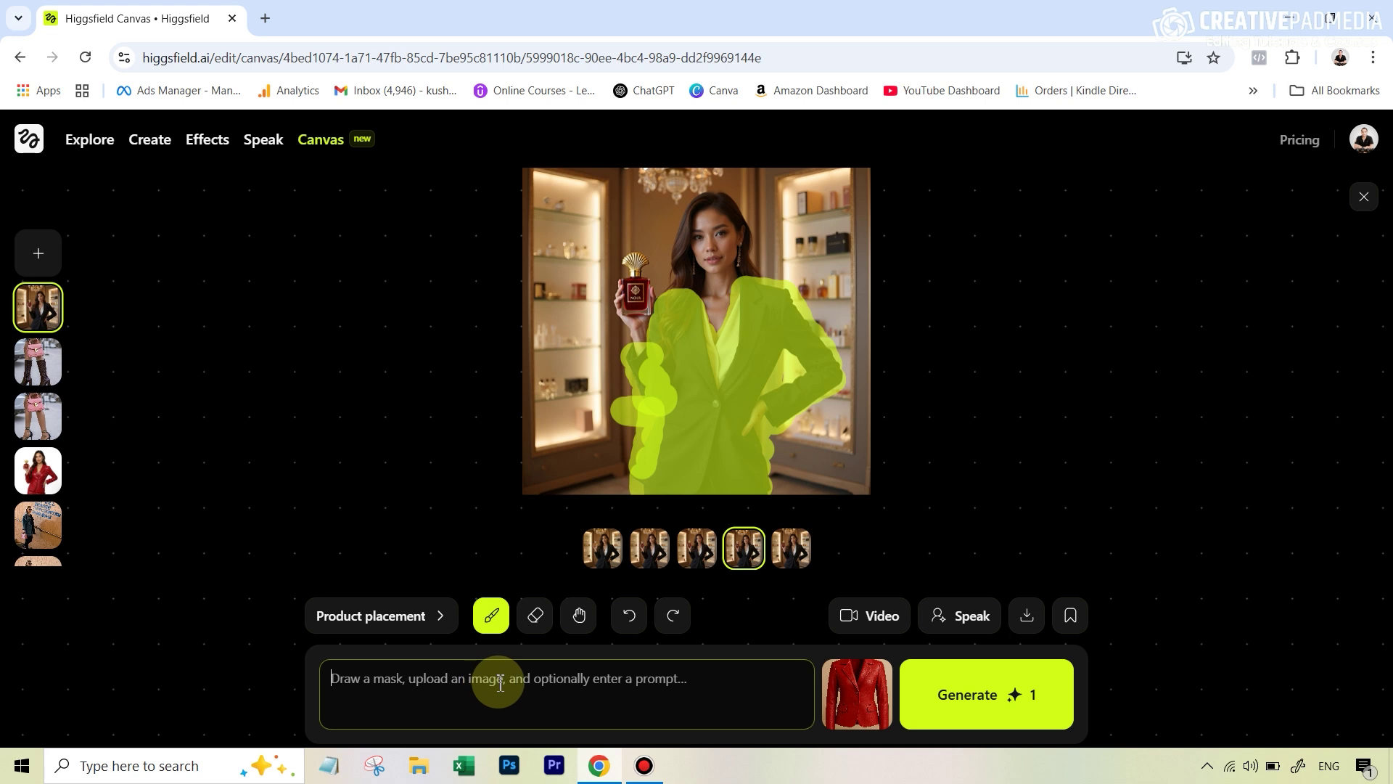
text(change the black blazer to the red jacket)
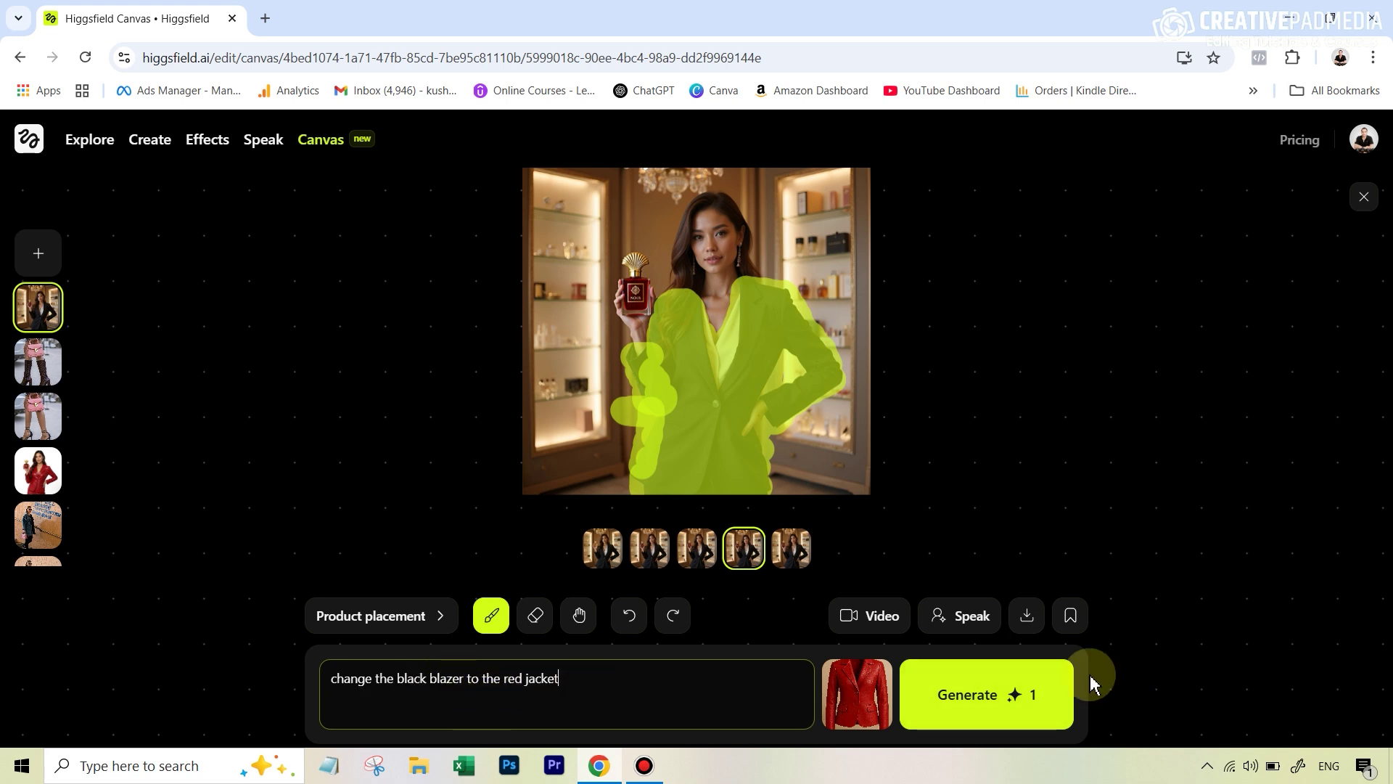
click(1007, 691)
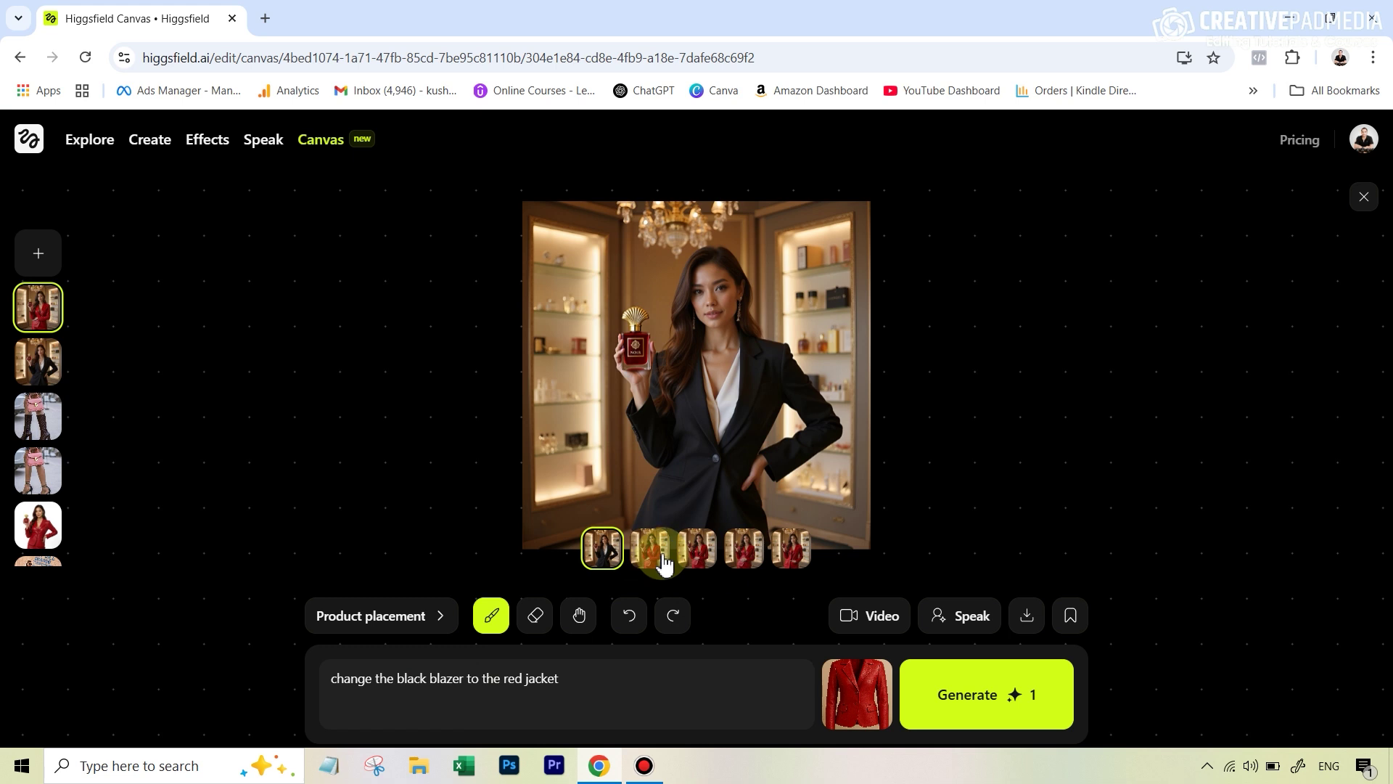
Browse the five red jacket variants and close the enlarged preview
click(651, 552)
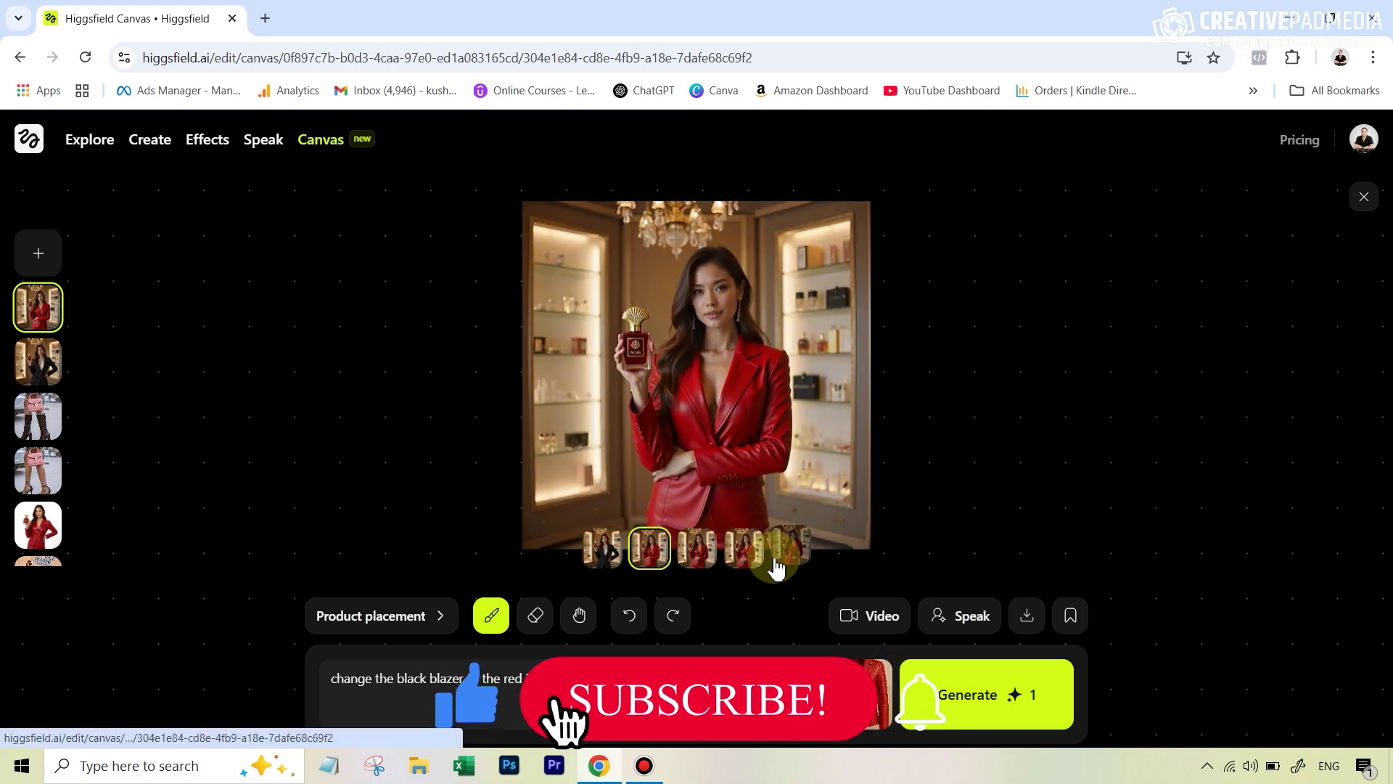
click(697, 549)
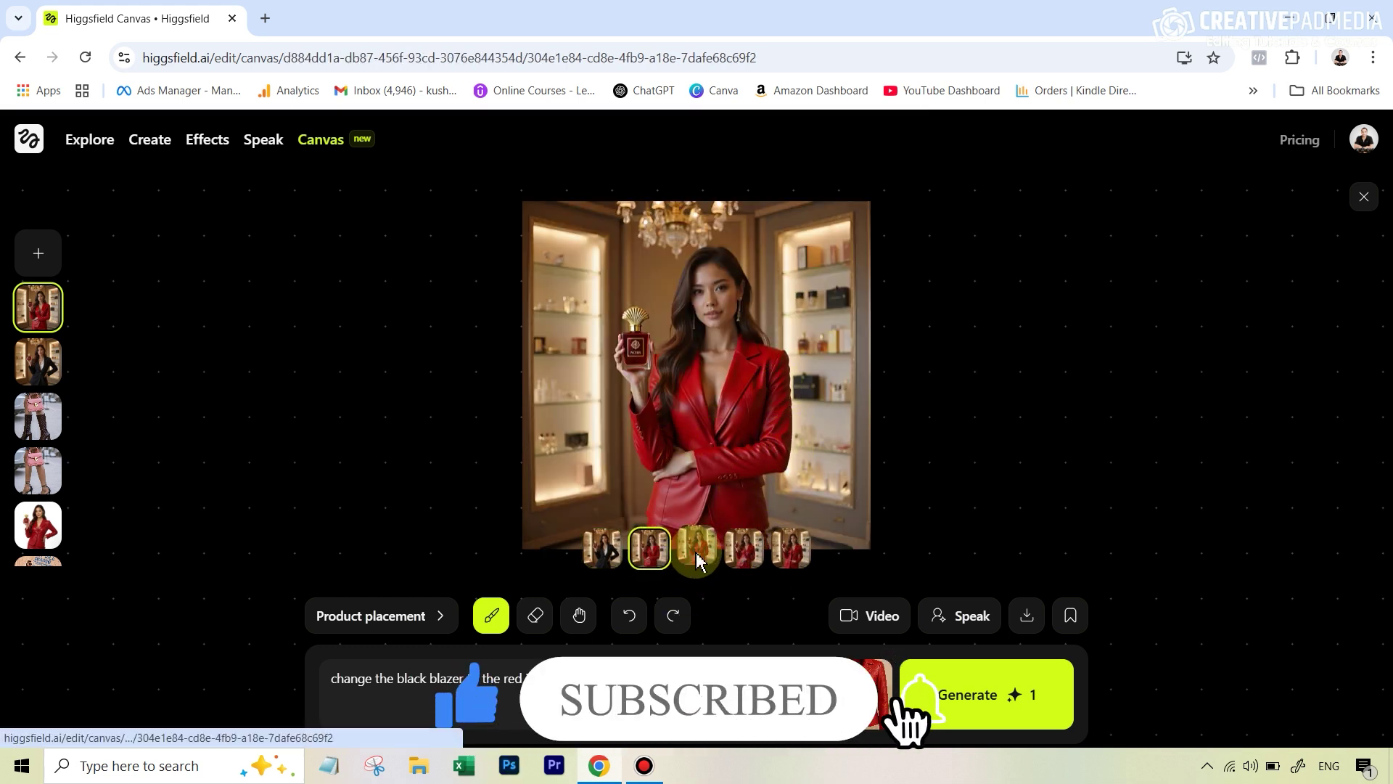
click(743, 558)
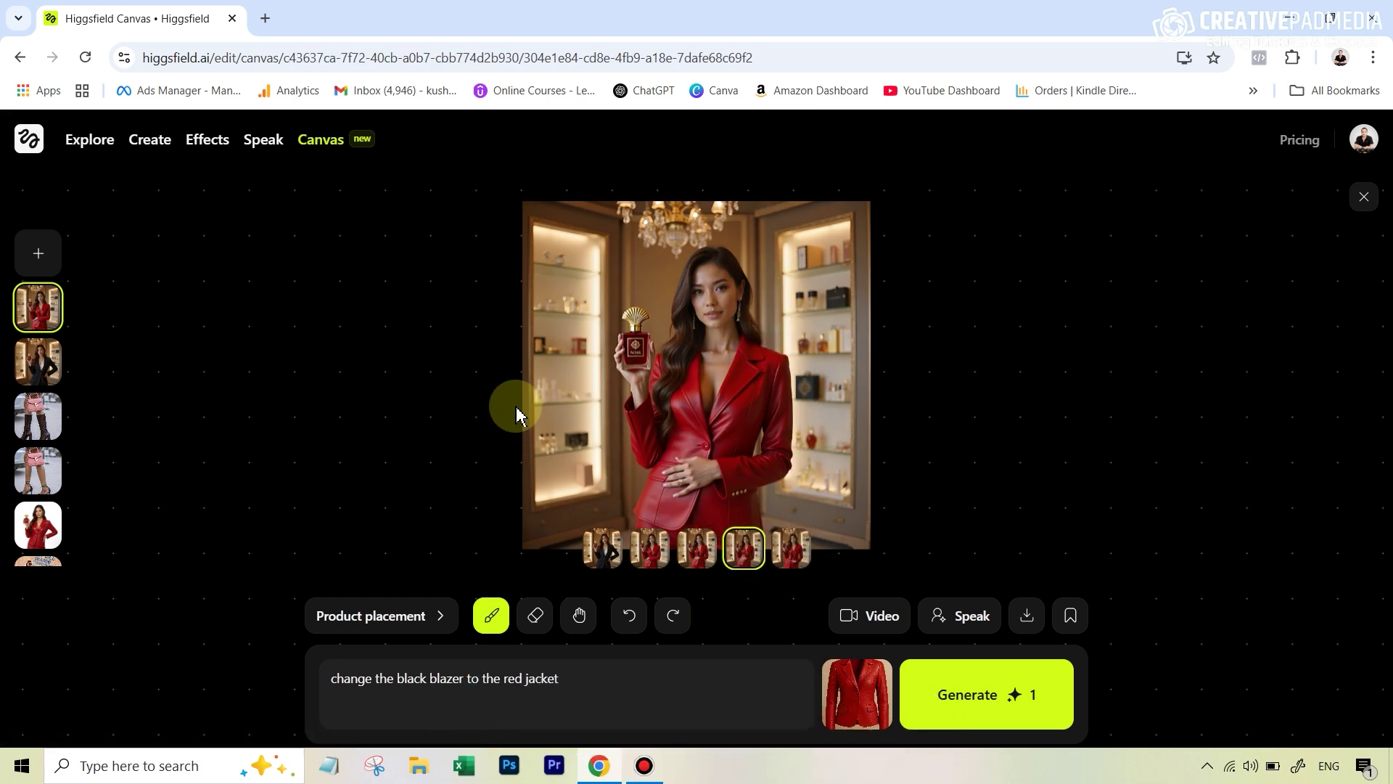
click(793, 559)
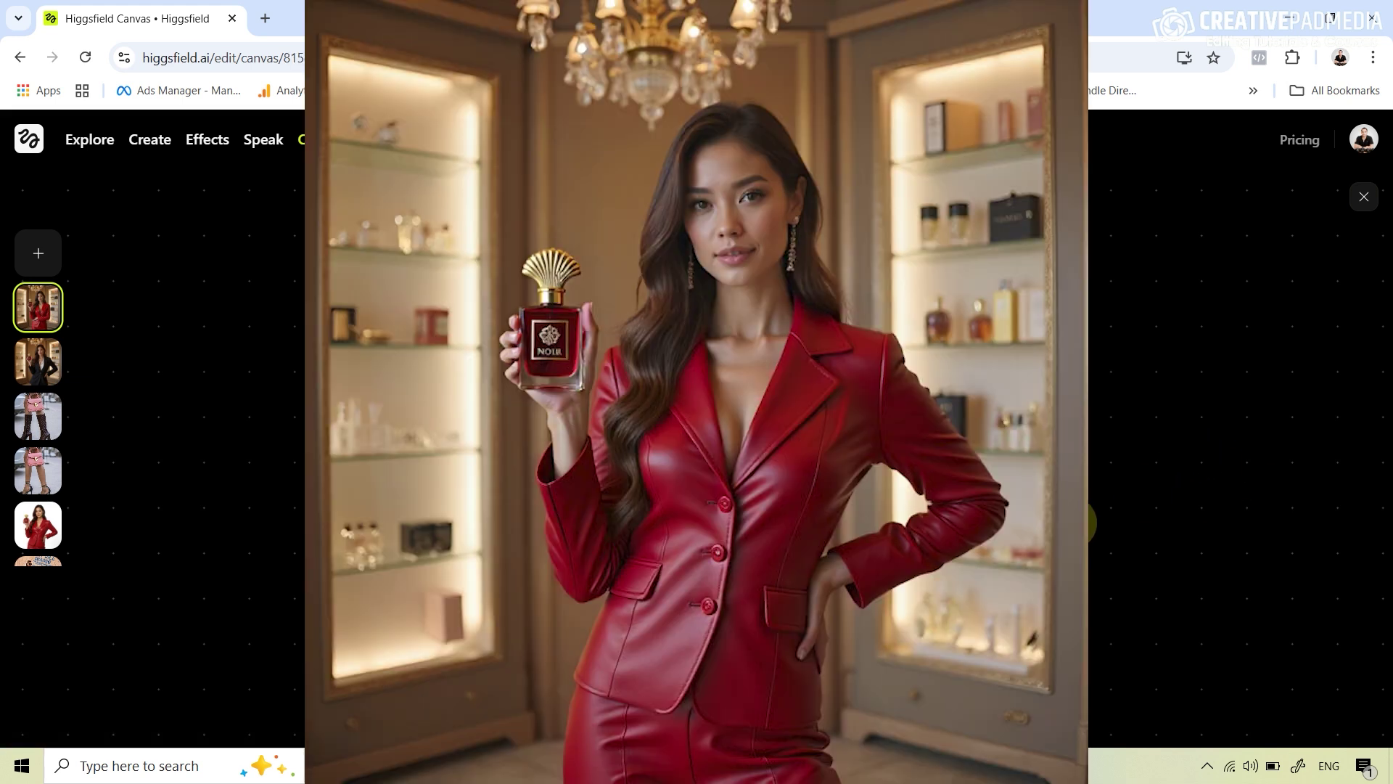
click(1266, 483)
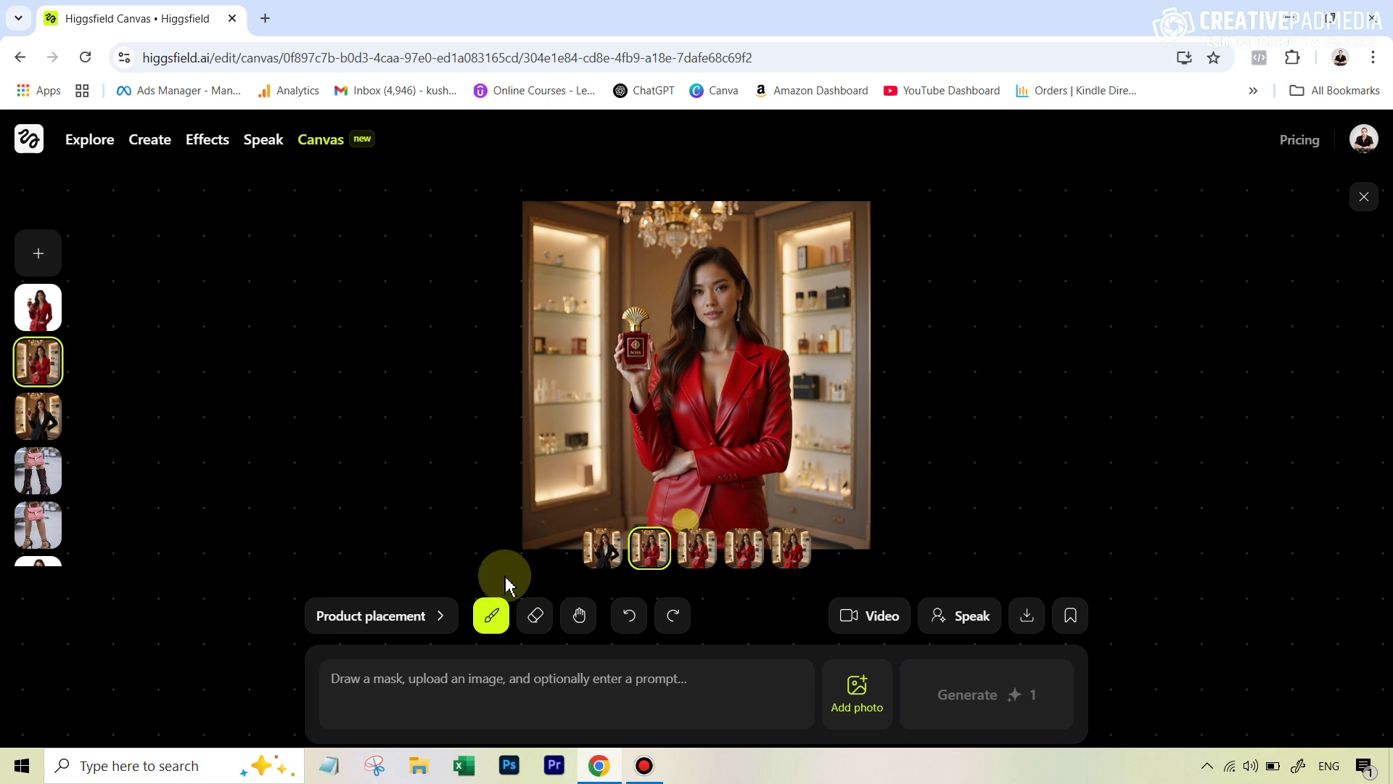
click(367, 629)
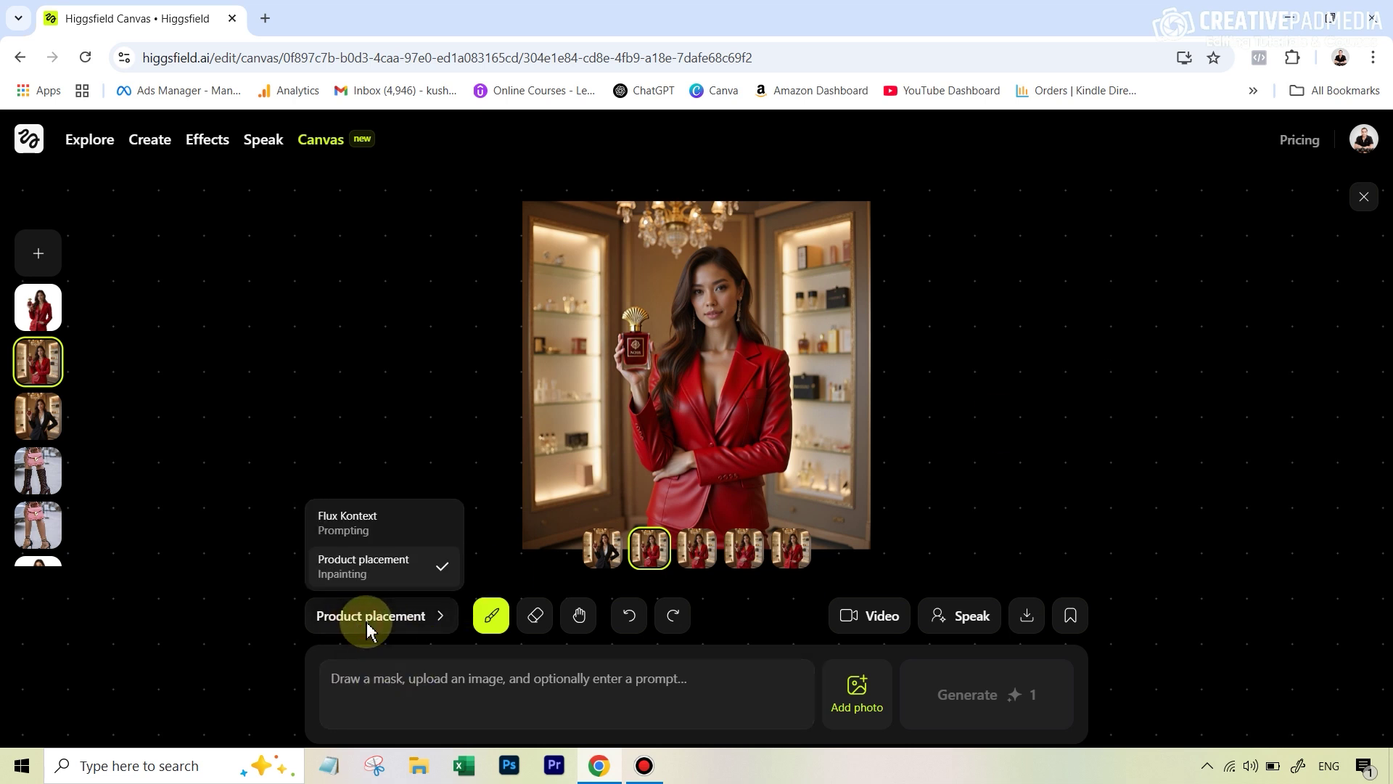
Switch to Flux Kontext, generate a white-background version, and view the white-background variant
click(353, 532)
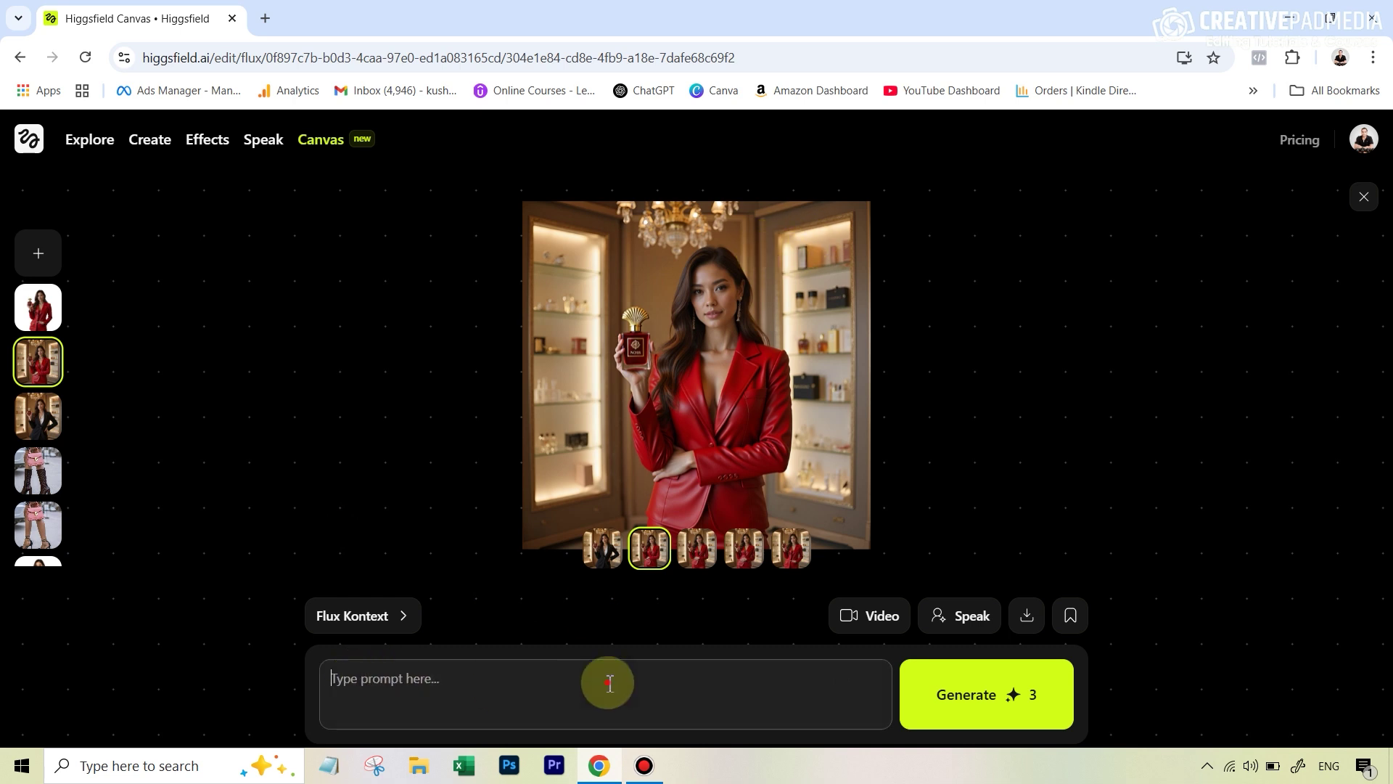
text(change the background to white)
click(1034, 706)
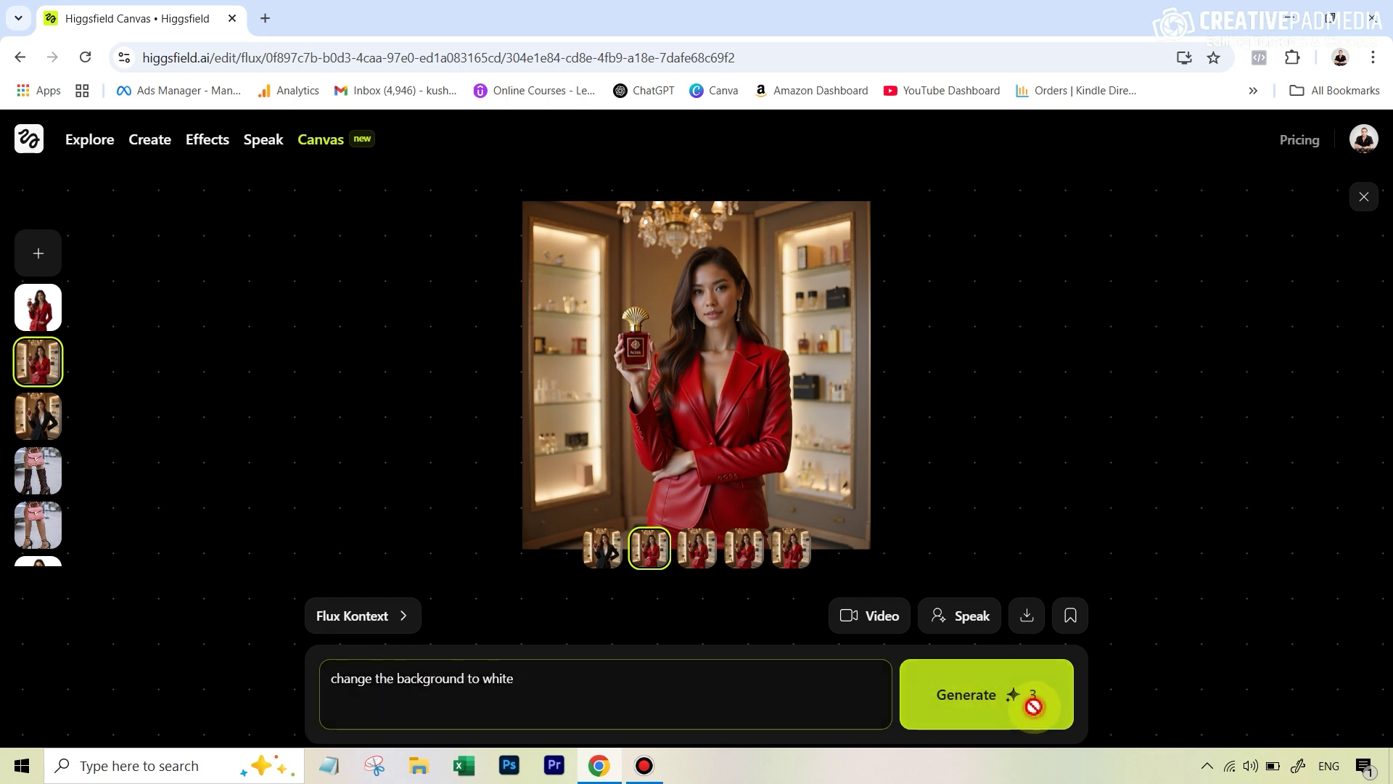
click(1021, 701)
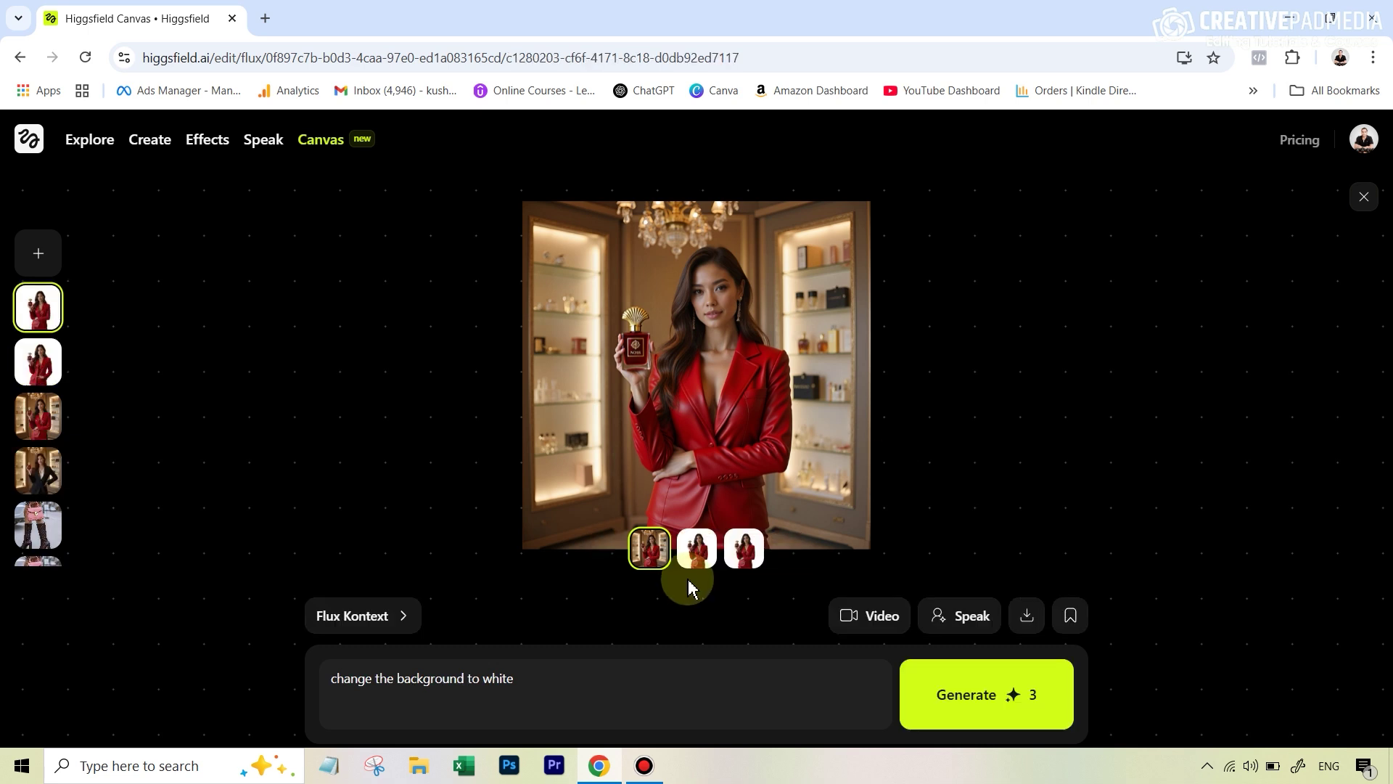
click(698, 552)
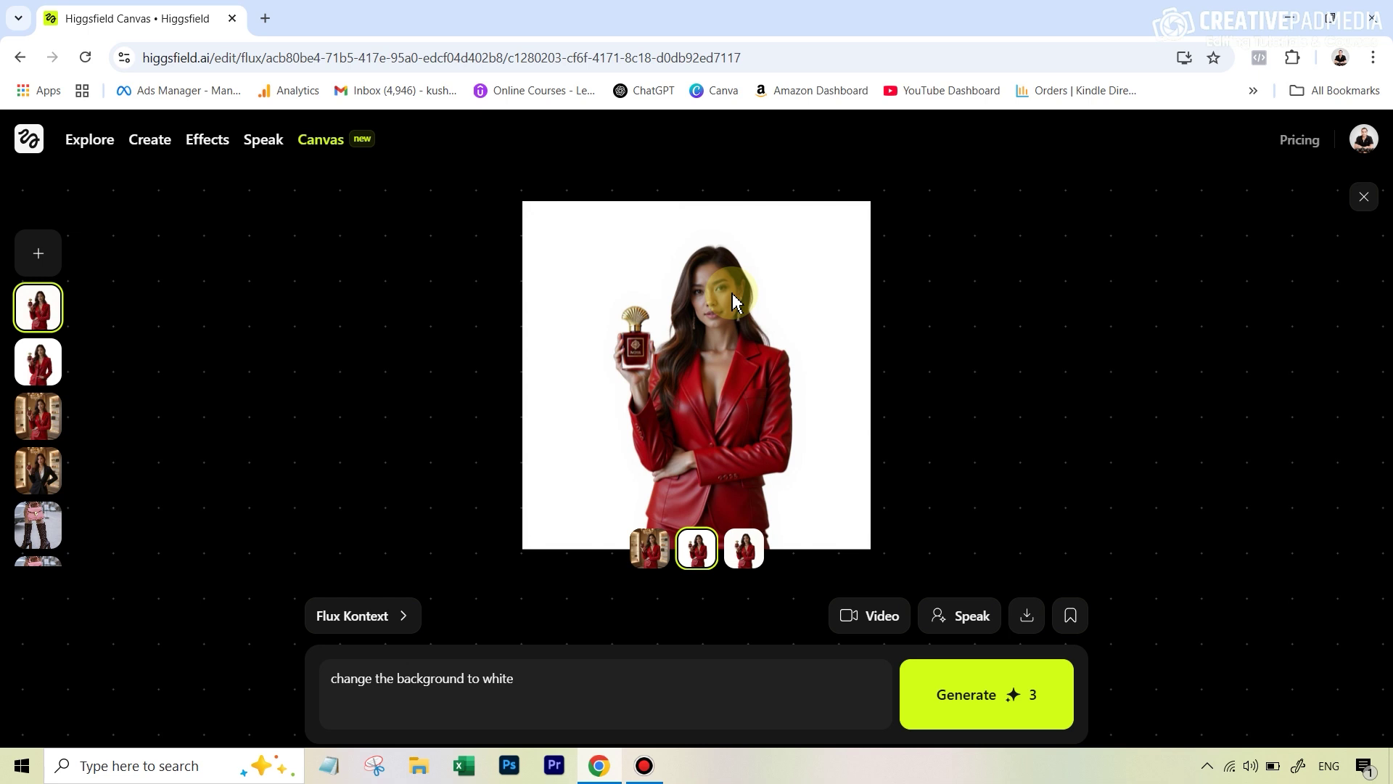
click(746, 557)
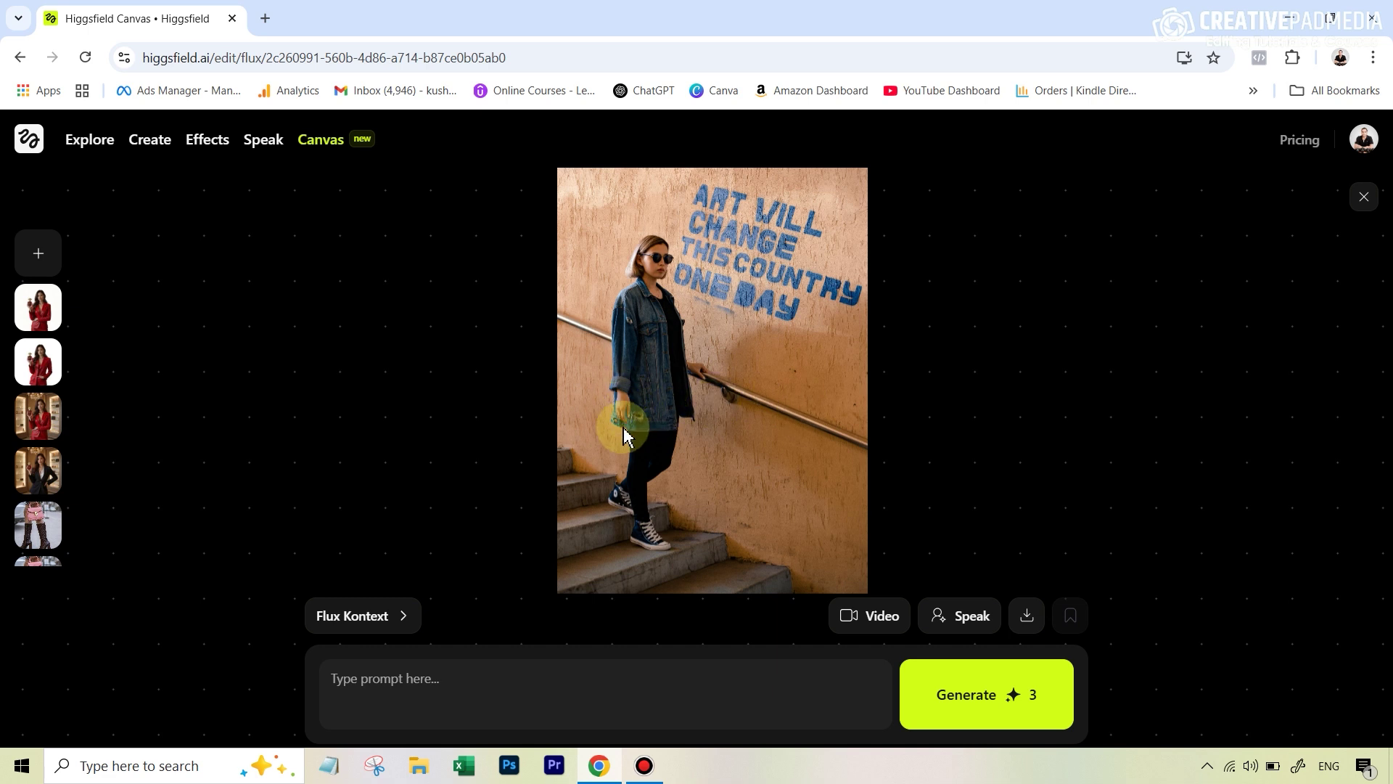
Switch to the Product placement model and generate the woman holding the pink purse
click(394, 617)
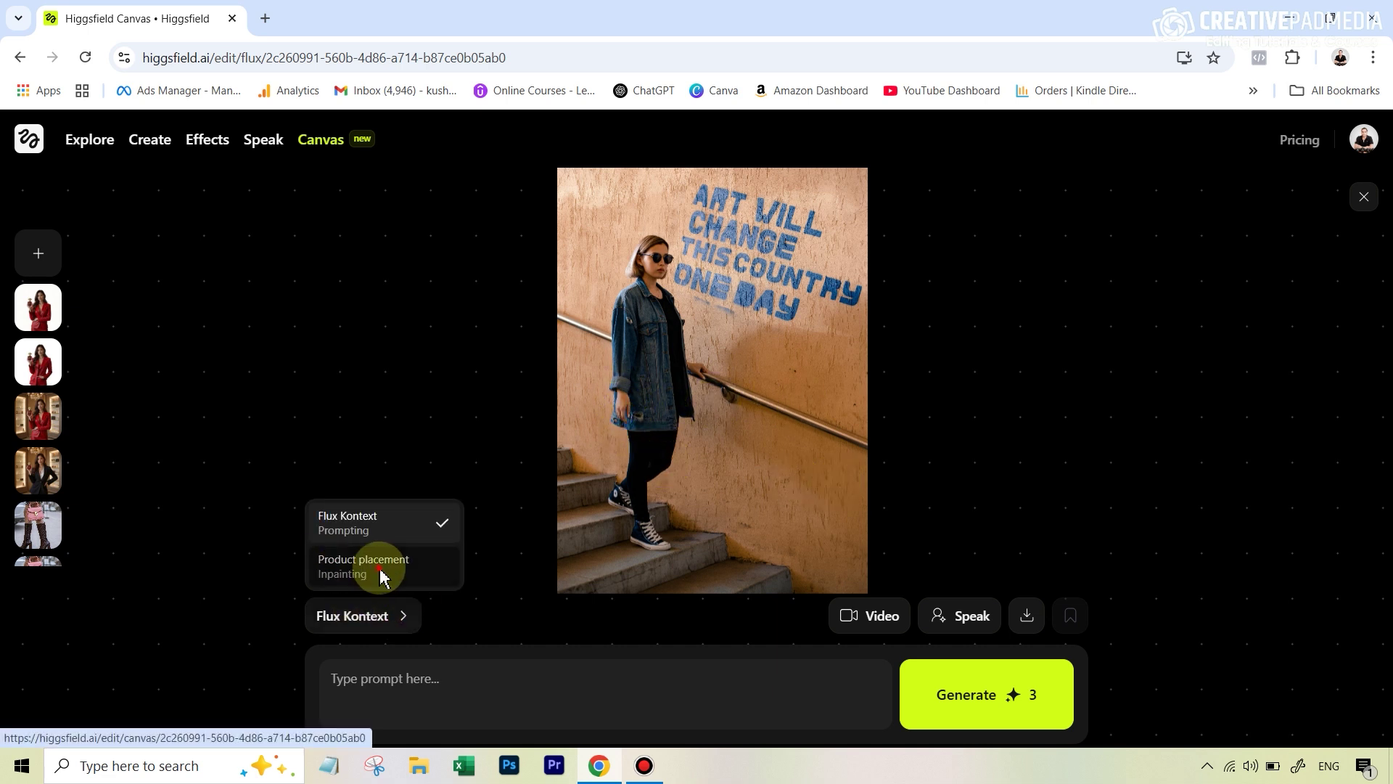
click(385, 570)
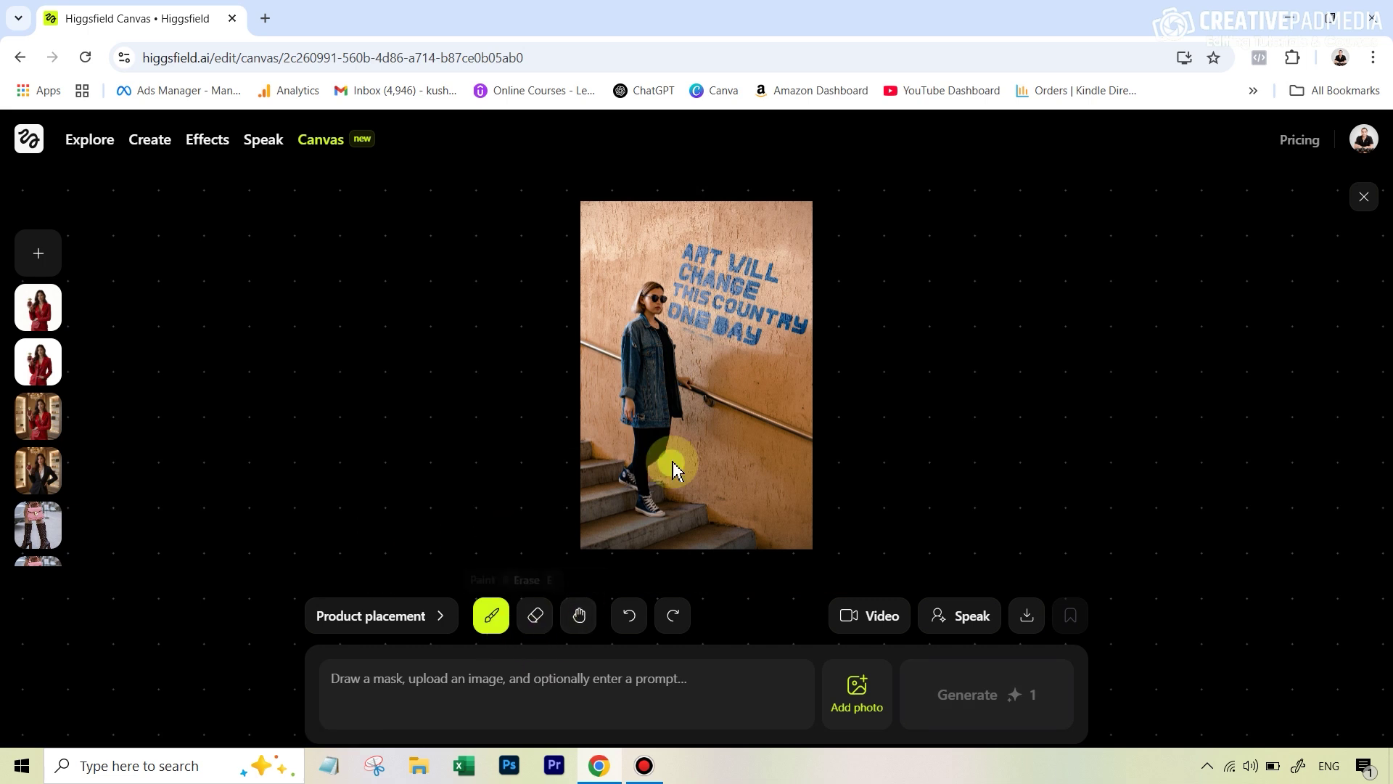
scroll(630, 428, up, 5)
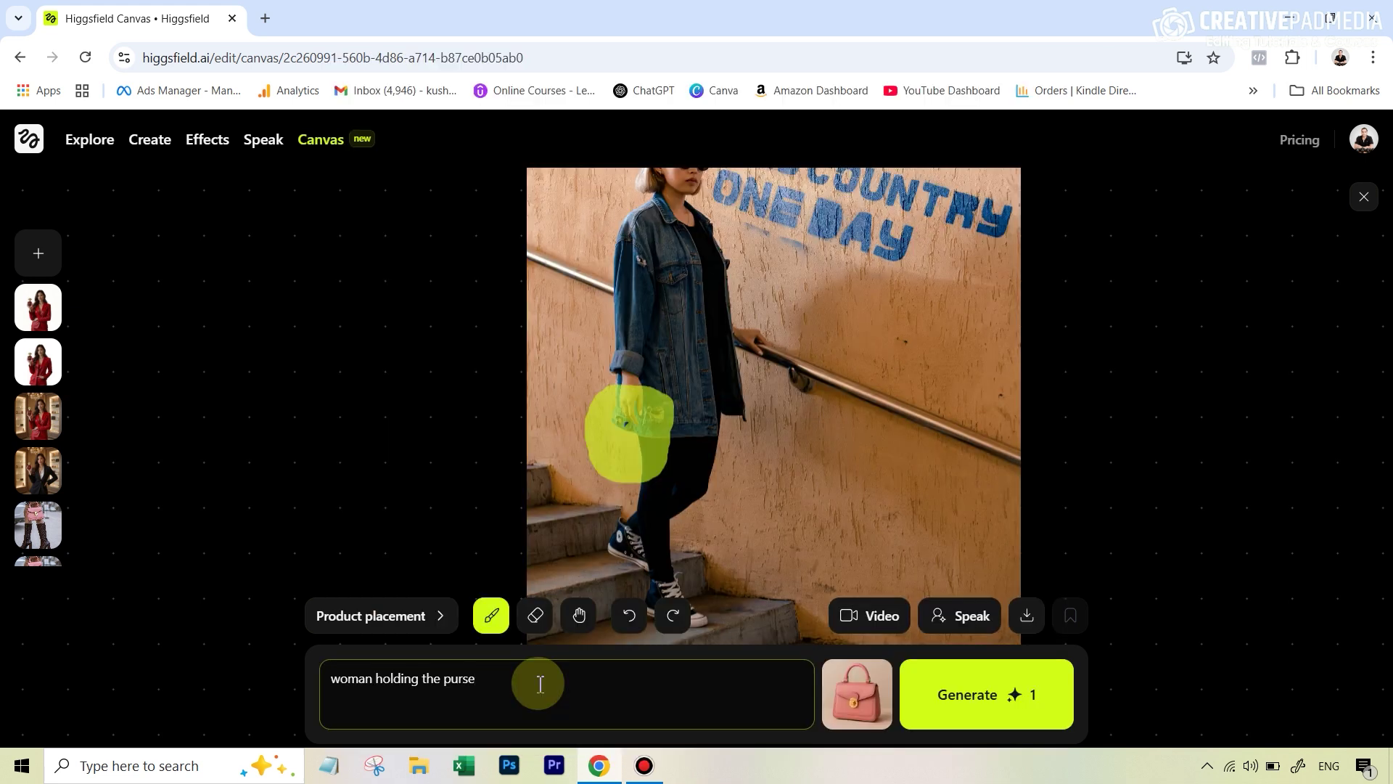
click(960, 695)
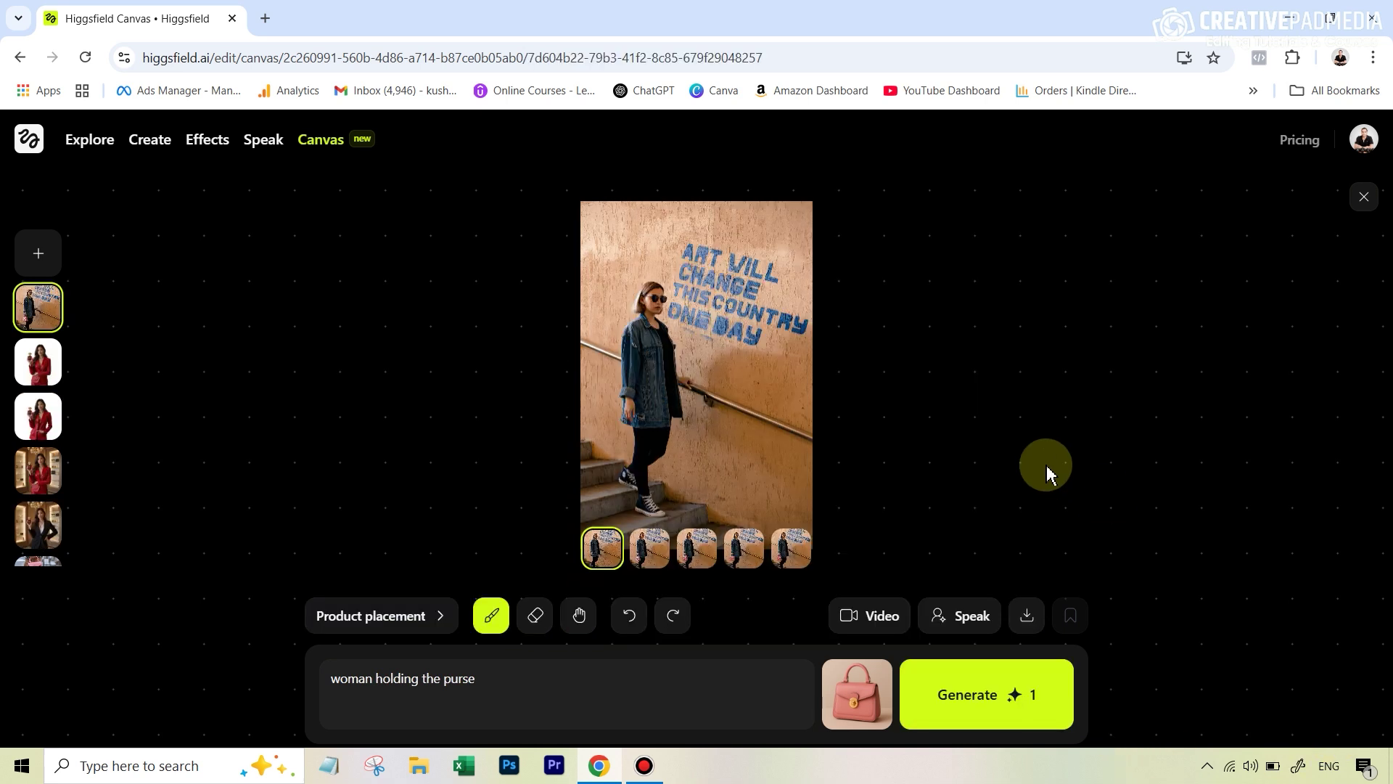
Compare the purse variants and settle on the second one with the pink purse
click(648, 557)
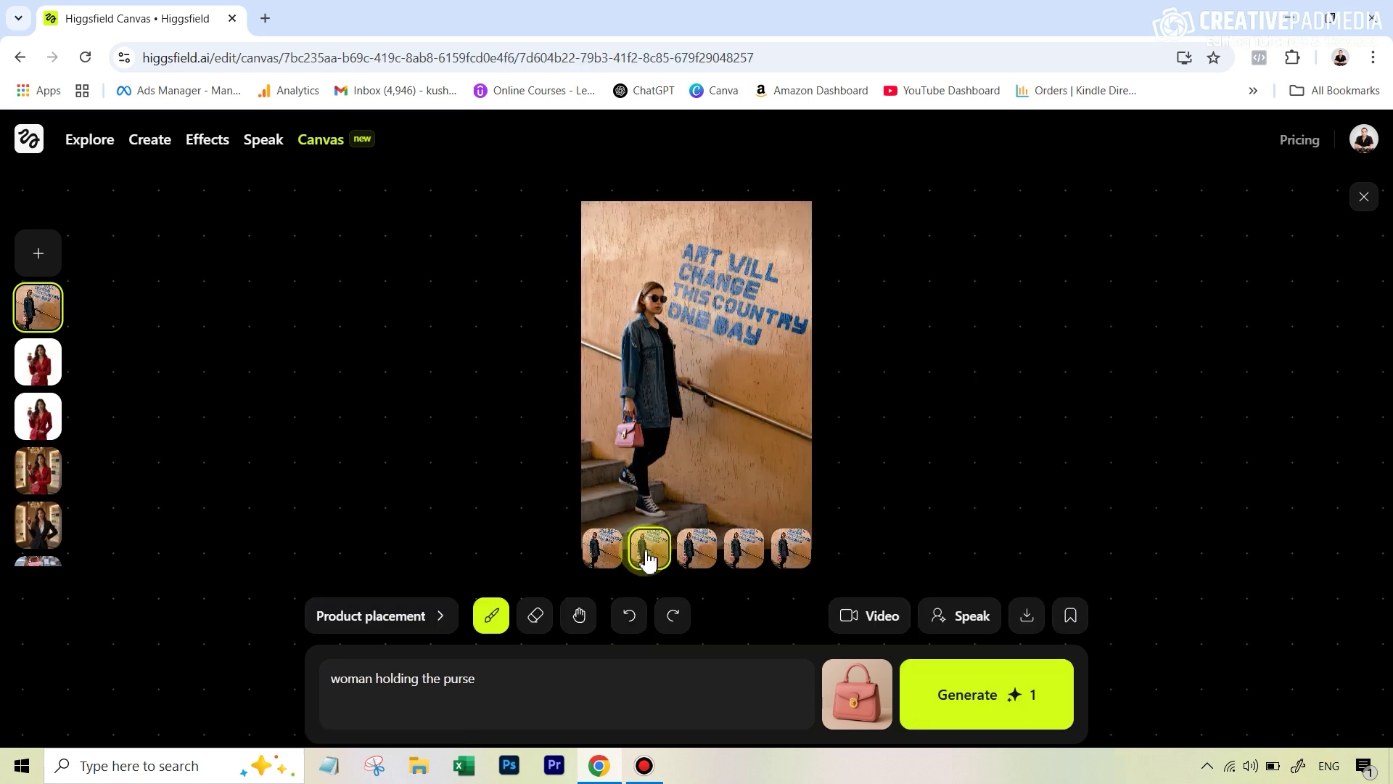
click(699, 560)
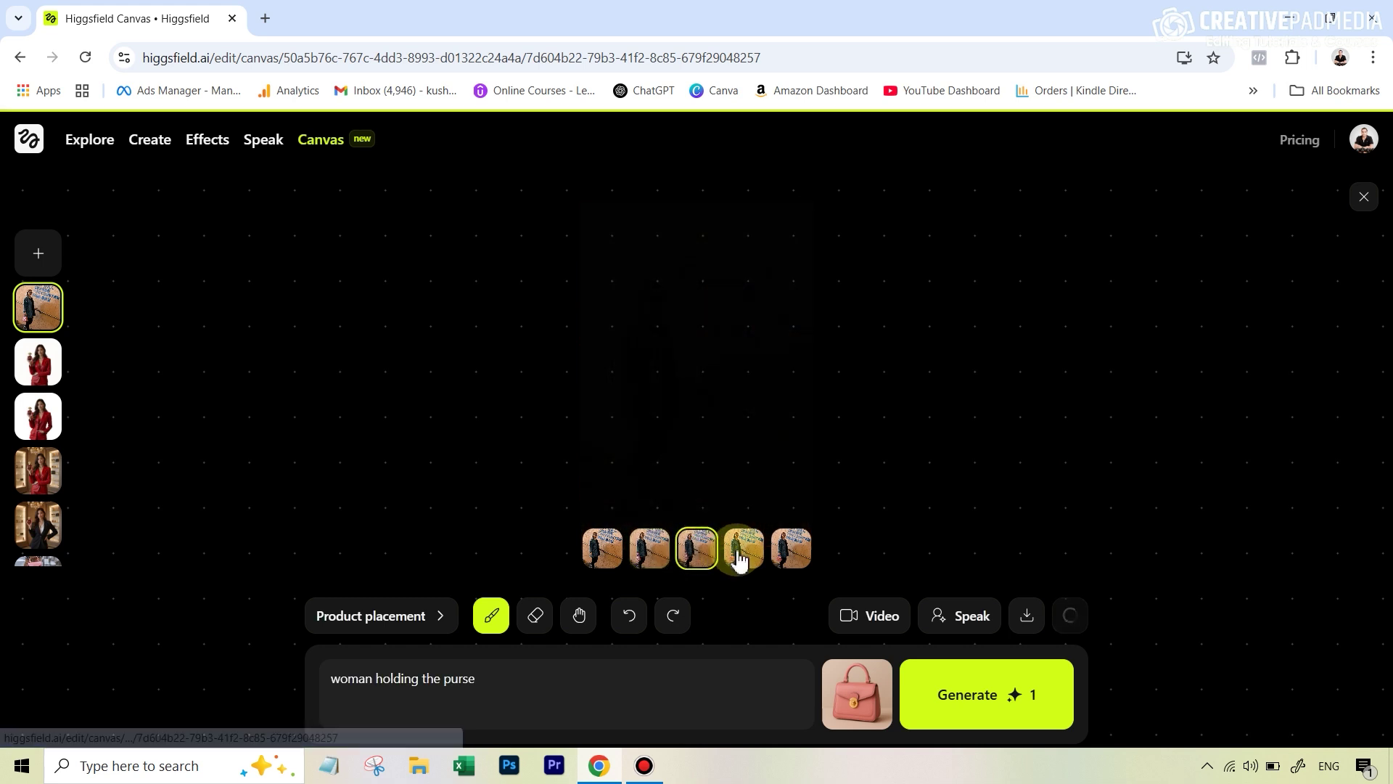
click(745, 560)
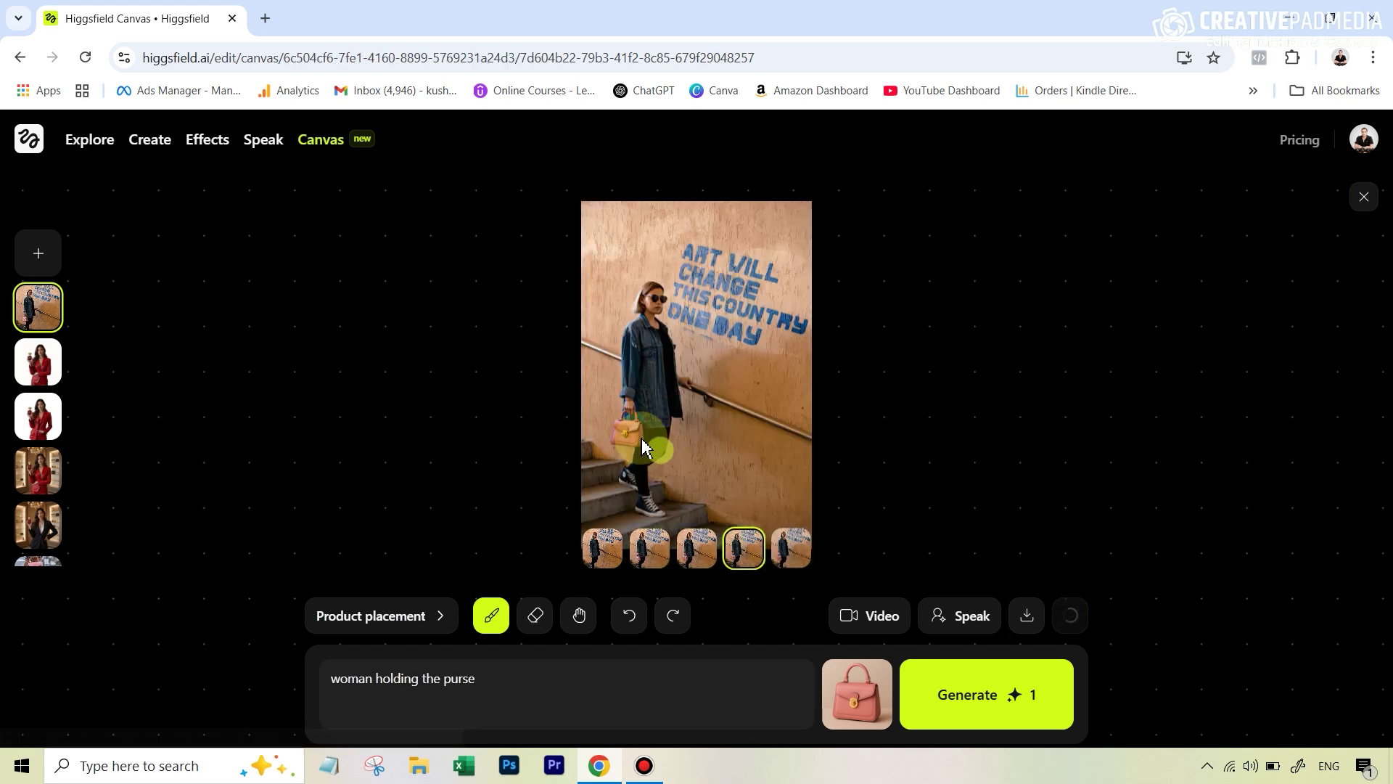
click(648, 548)
scroll(657, 435, up, 4)
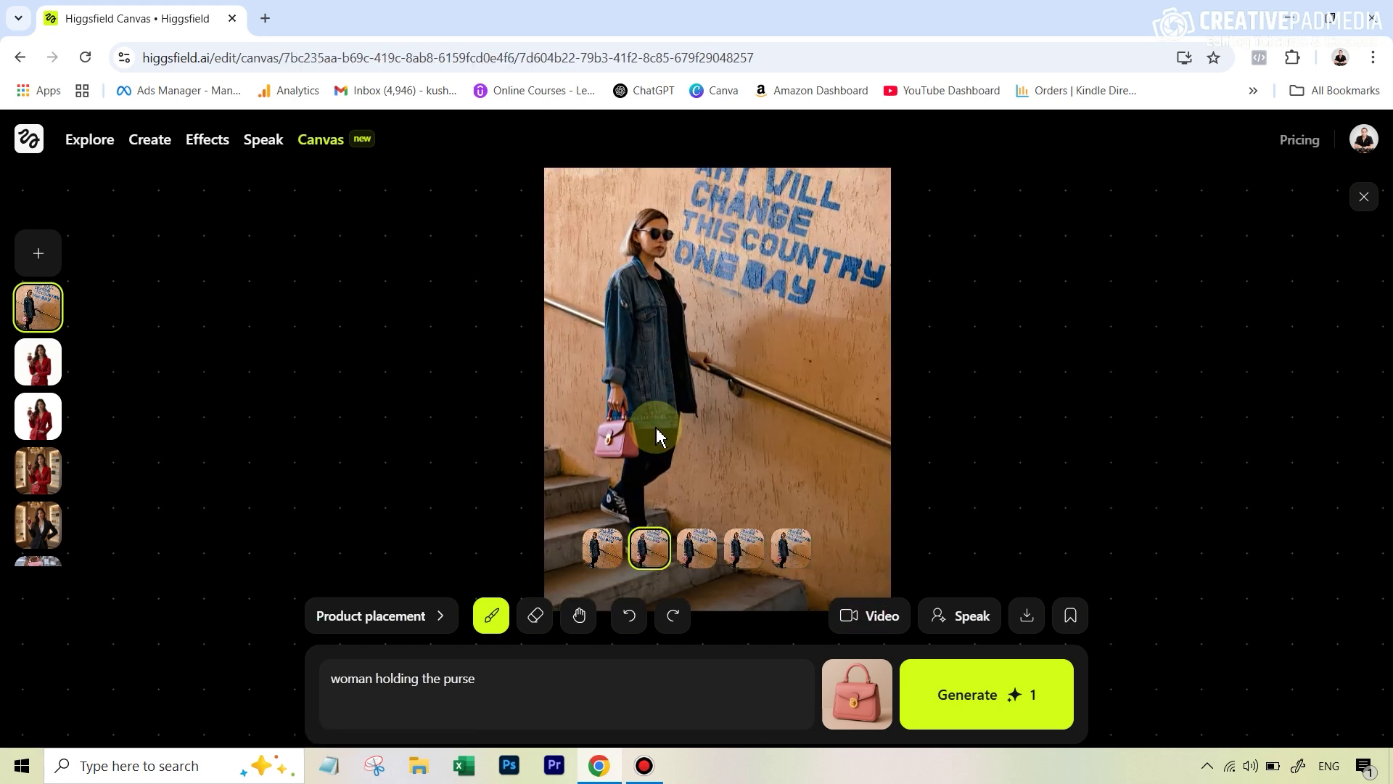
scroll(814, 504, up, 1)
scroll(812, 504, down, 1)
scroll(828, 444, up, 1)
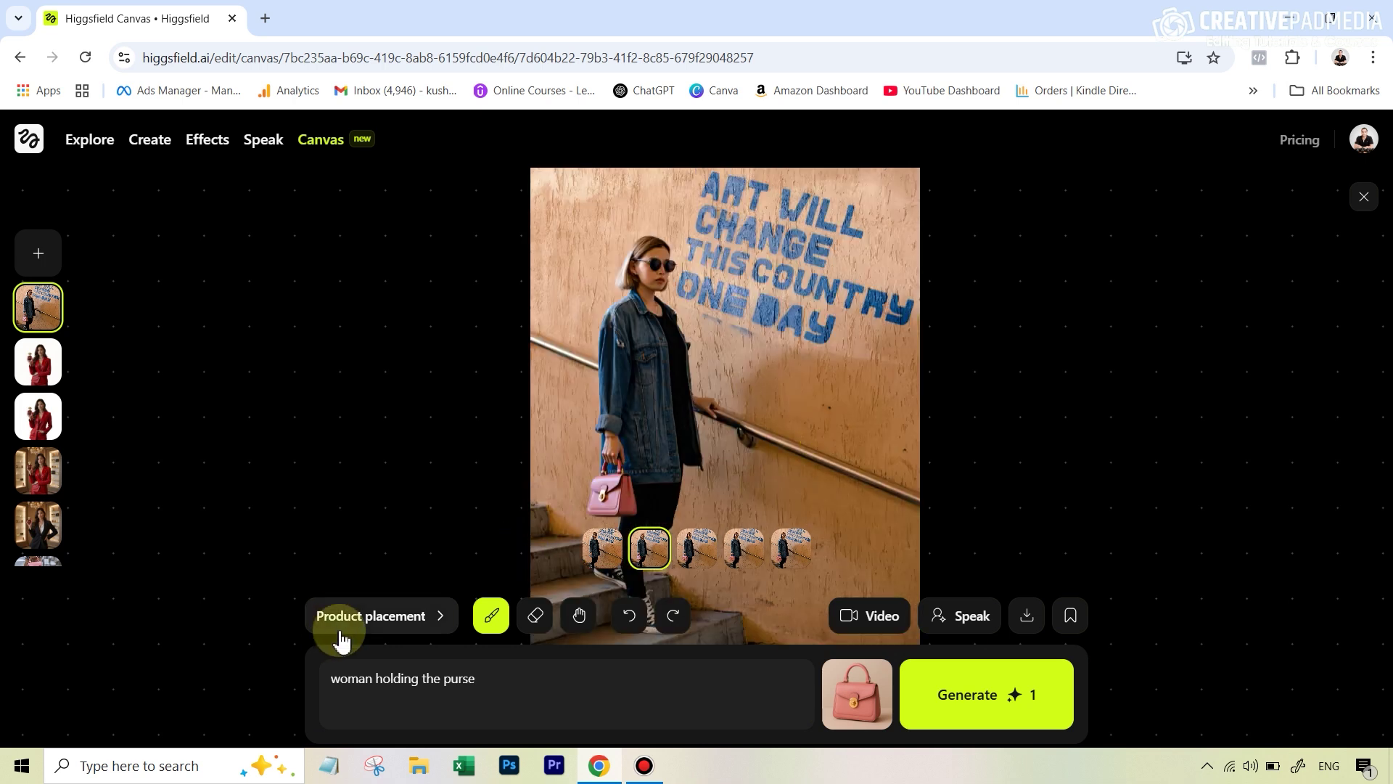
click(389, 618)
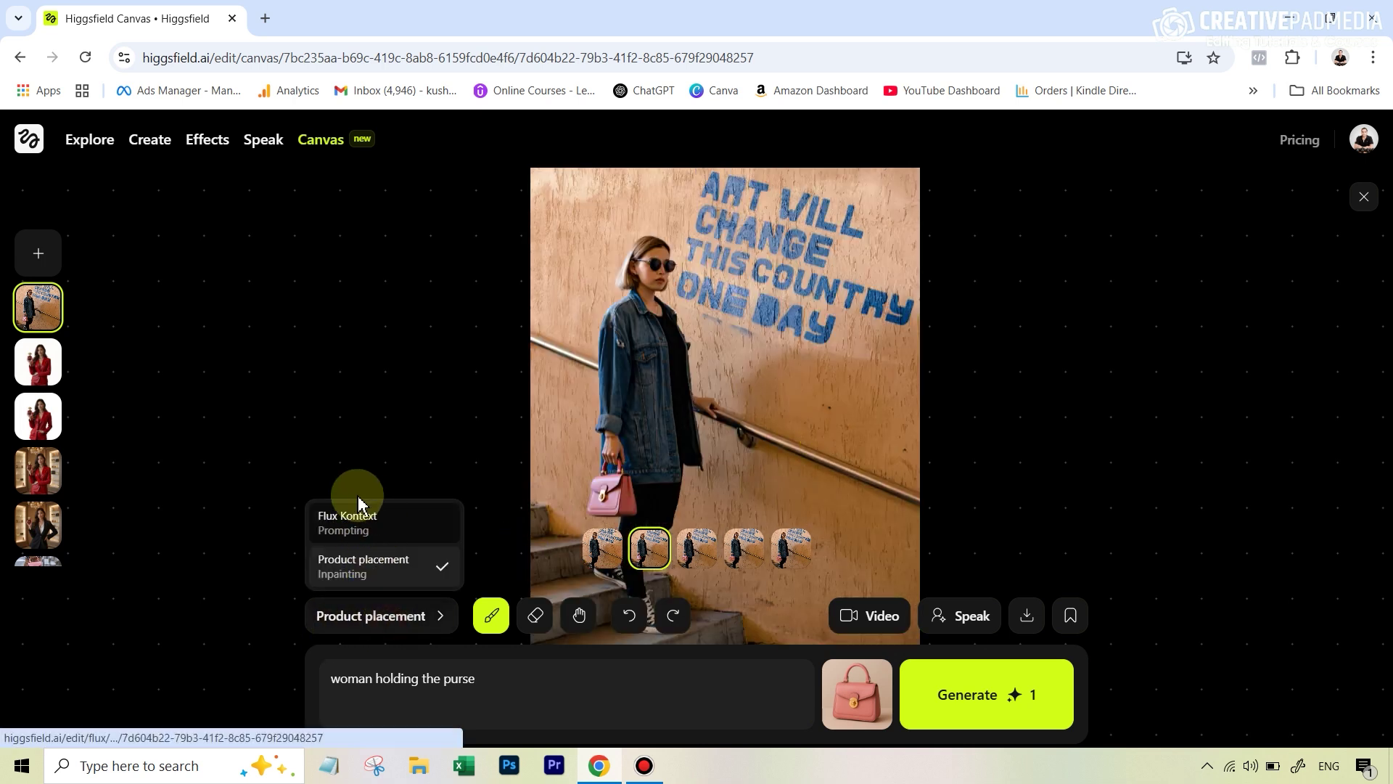
With Flux Kontext, generate 'remove the text on the wall' and view the middle variant
click(363, 526)
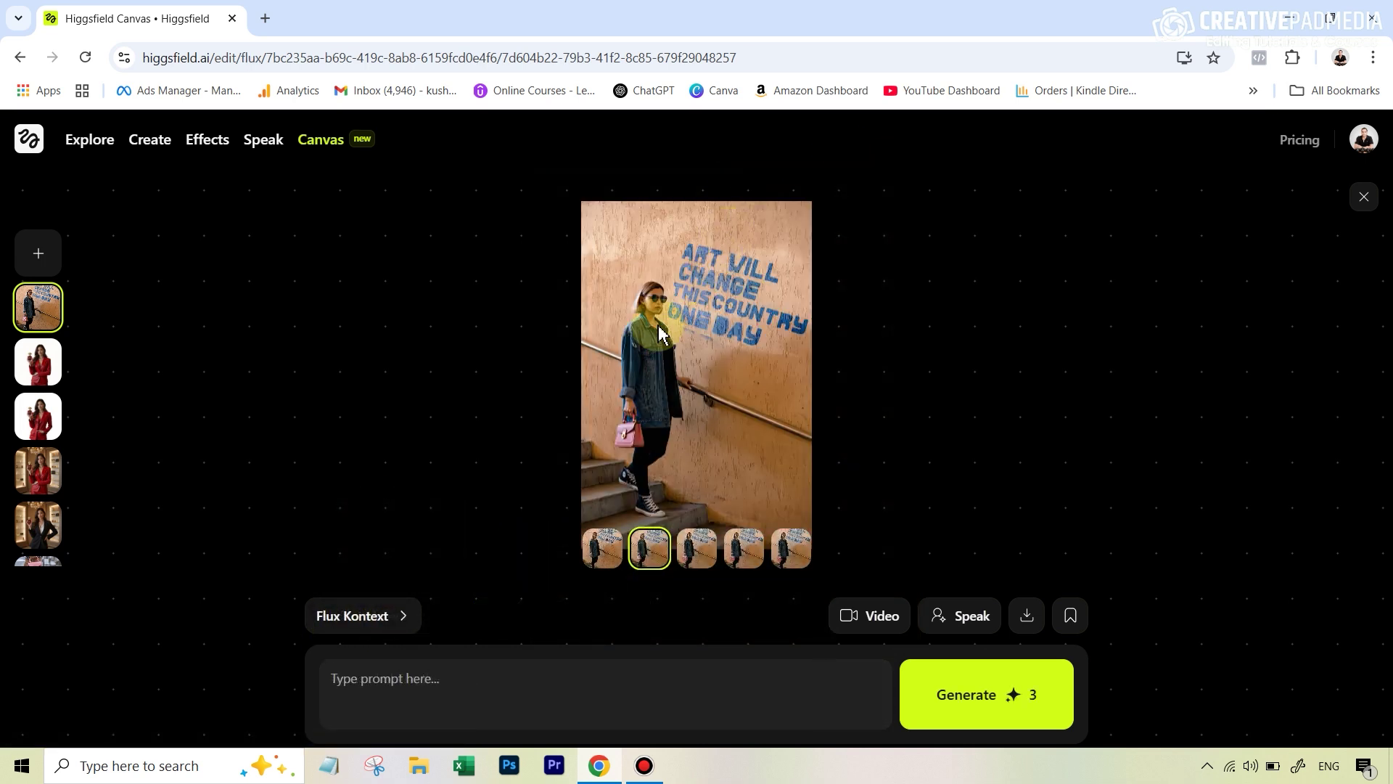
click(409, 675)
text(remove the )
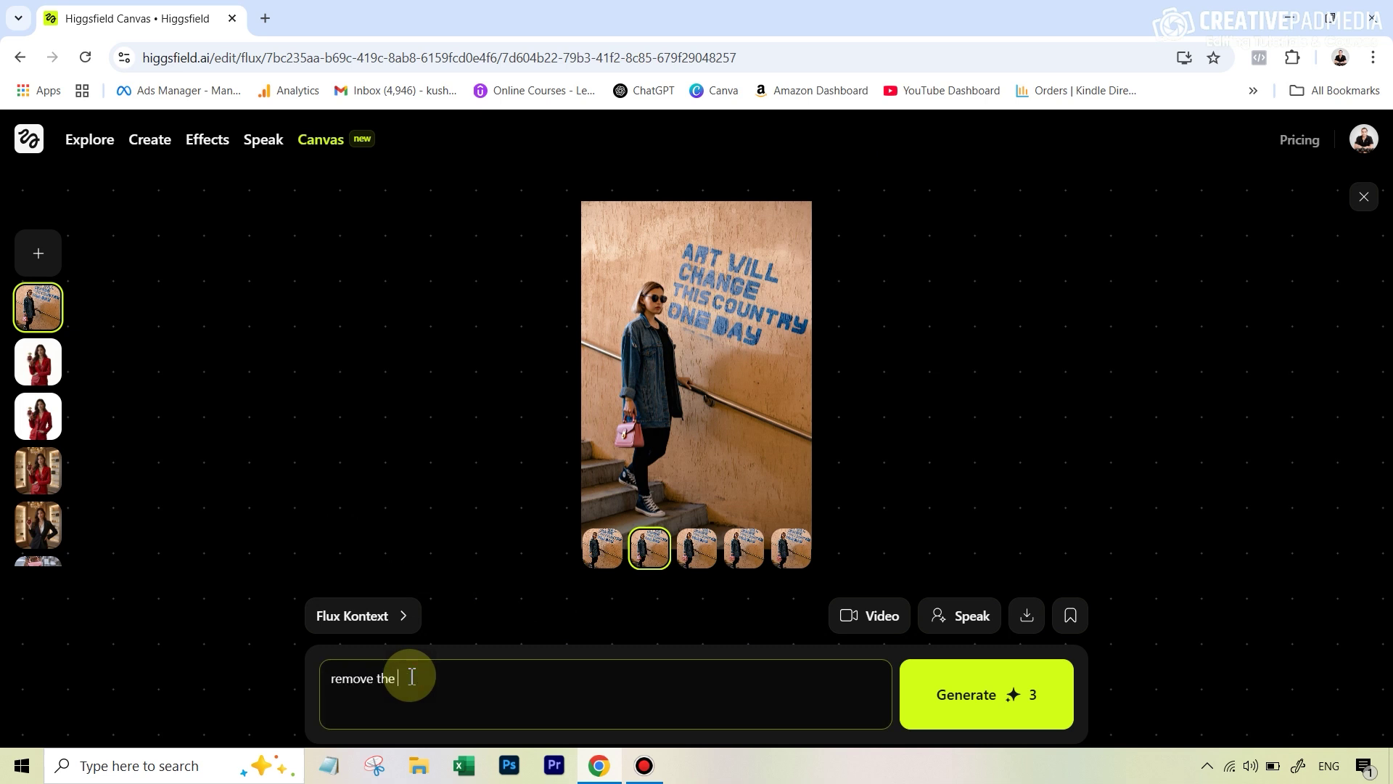
text(text on the wall)
click(1007, 714)
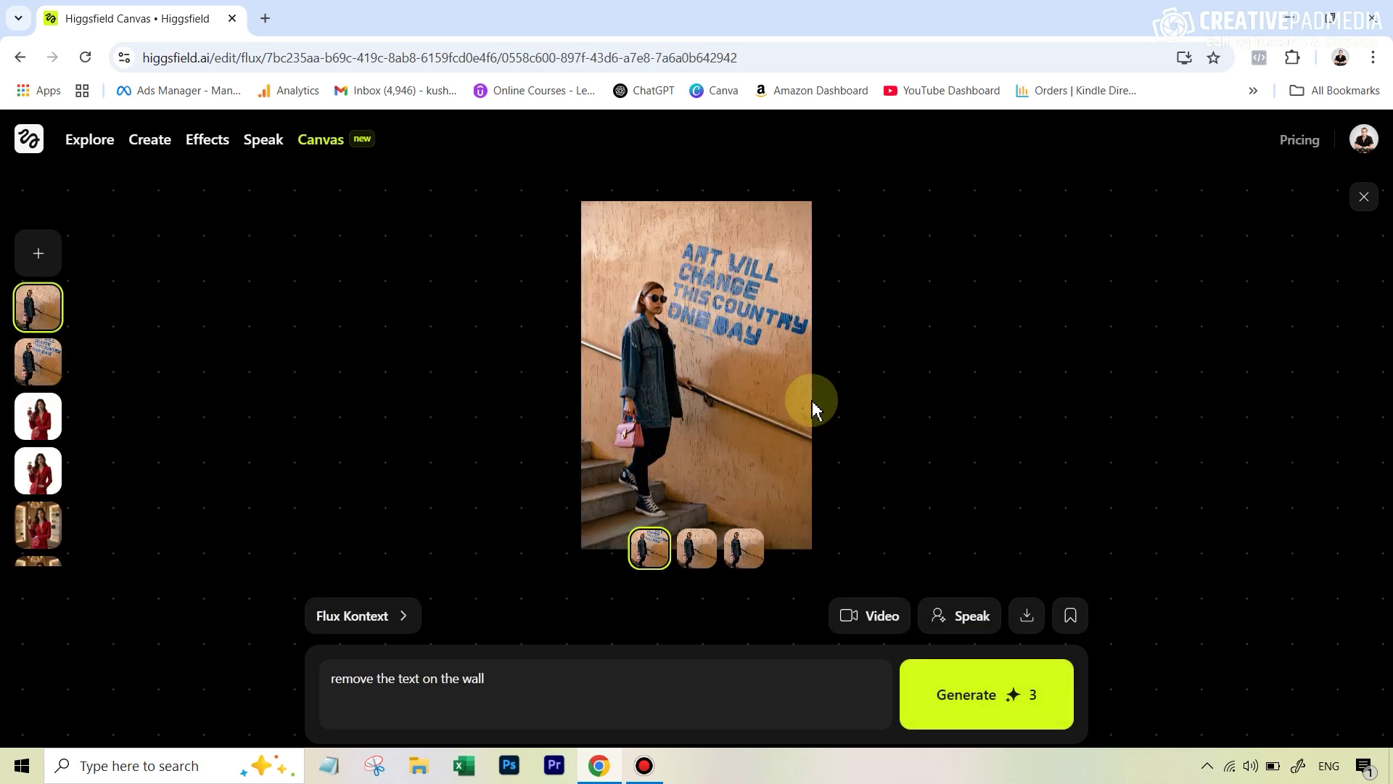
click(696, 549)
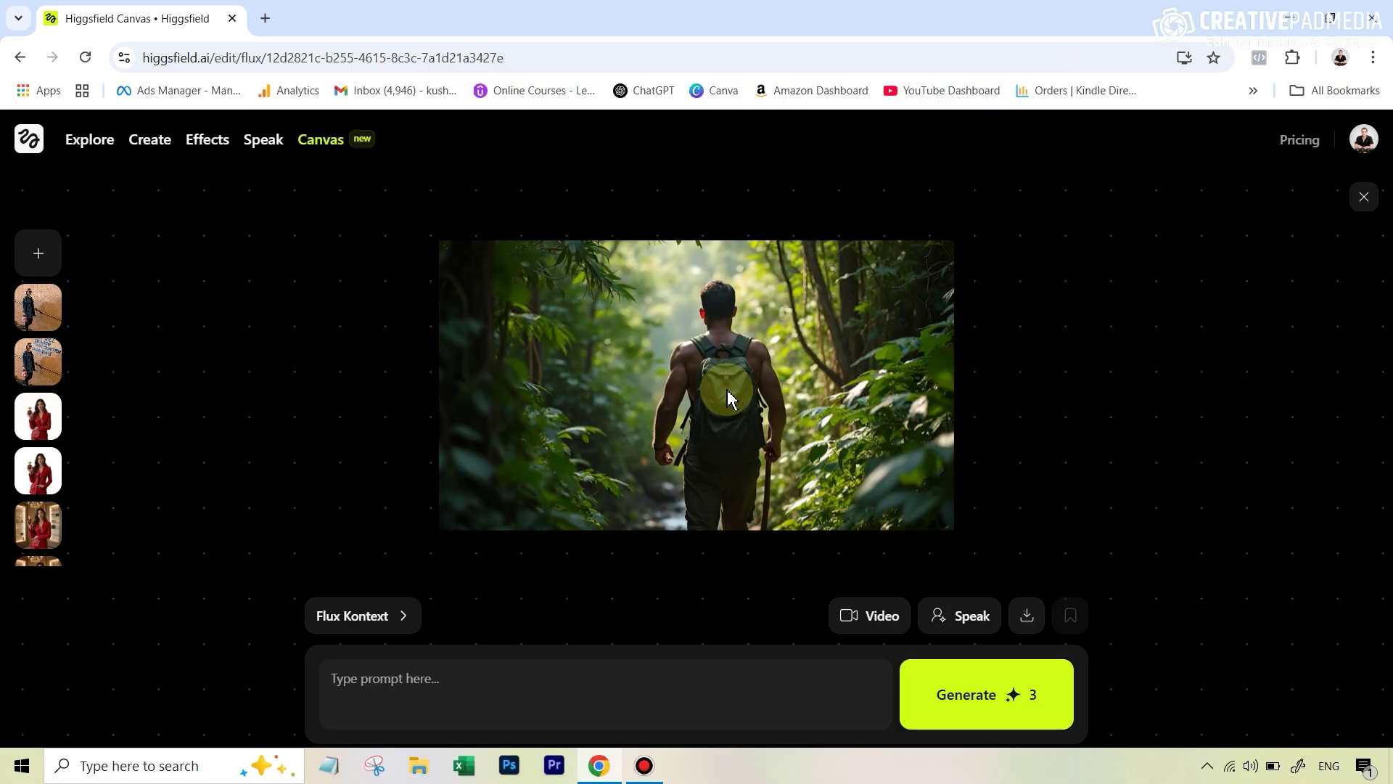
Generate 'change the bag' for the blue backpack swap and view the second variant
click(532, 666)
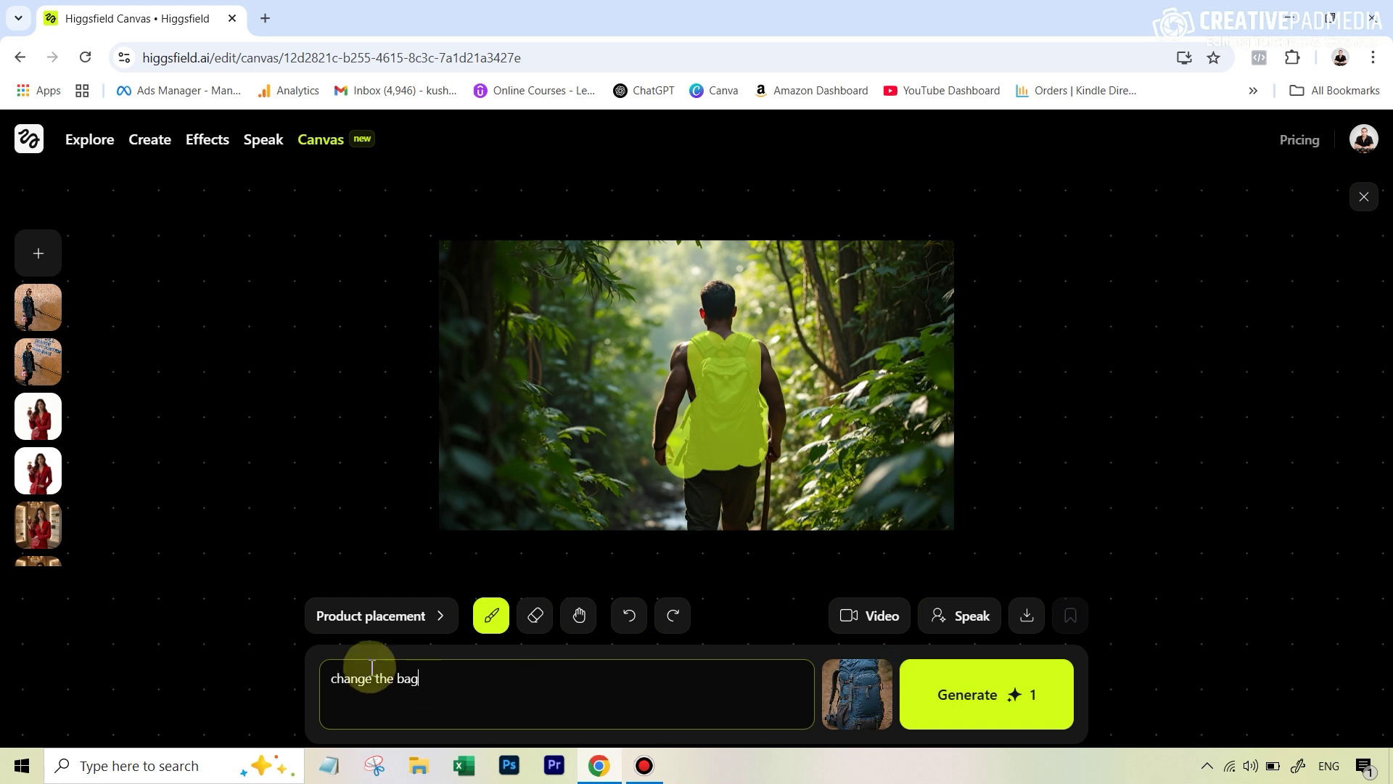
click(1011, 694)
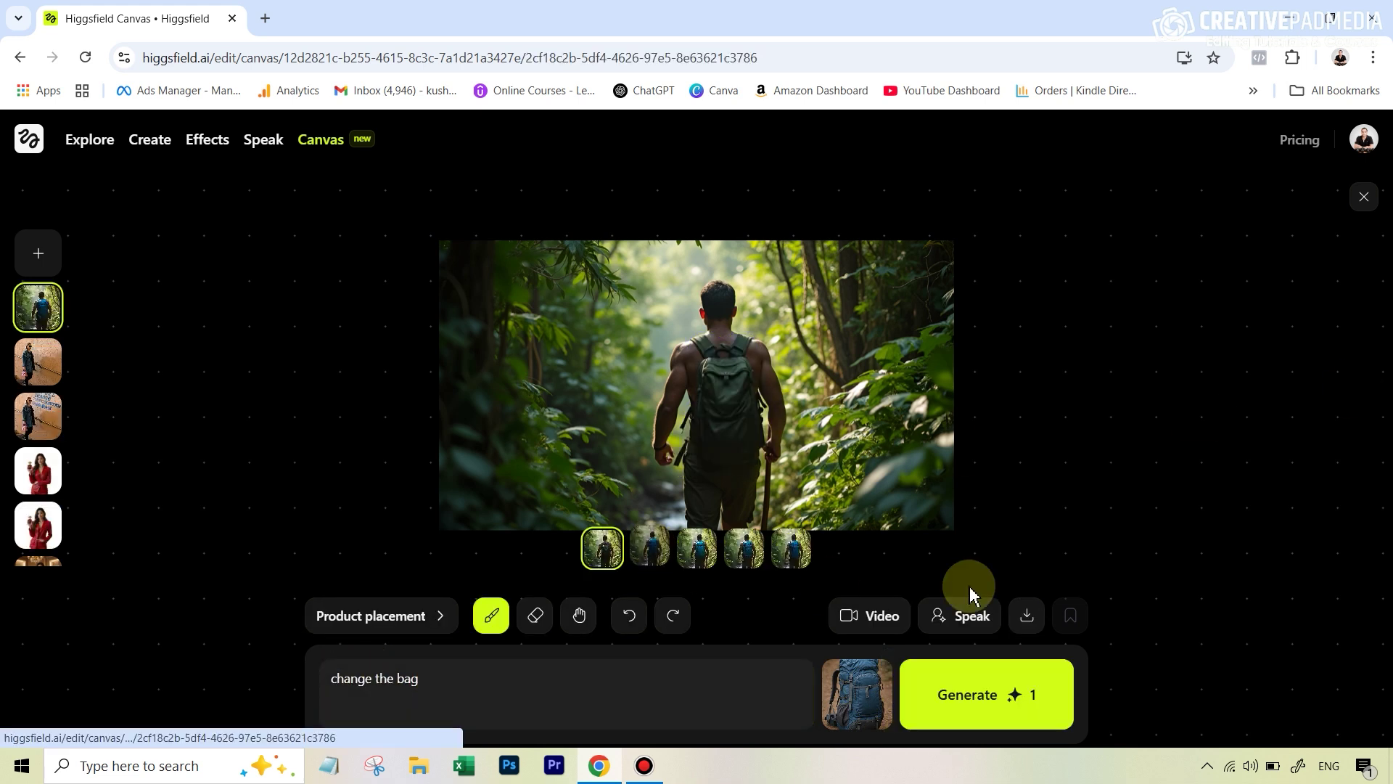
click(652, 554)
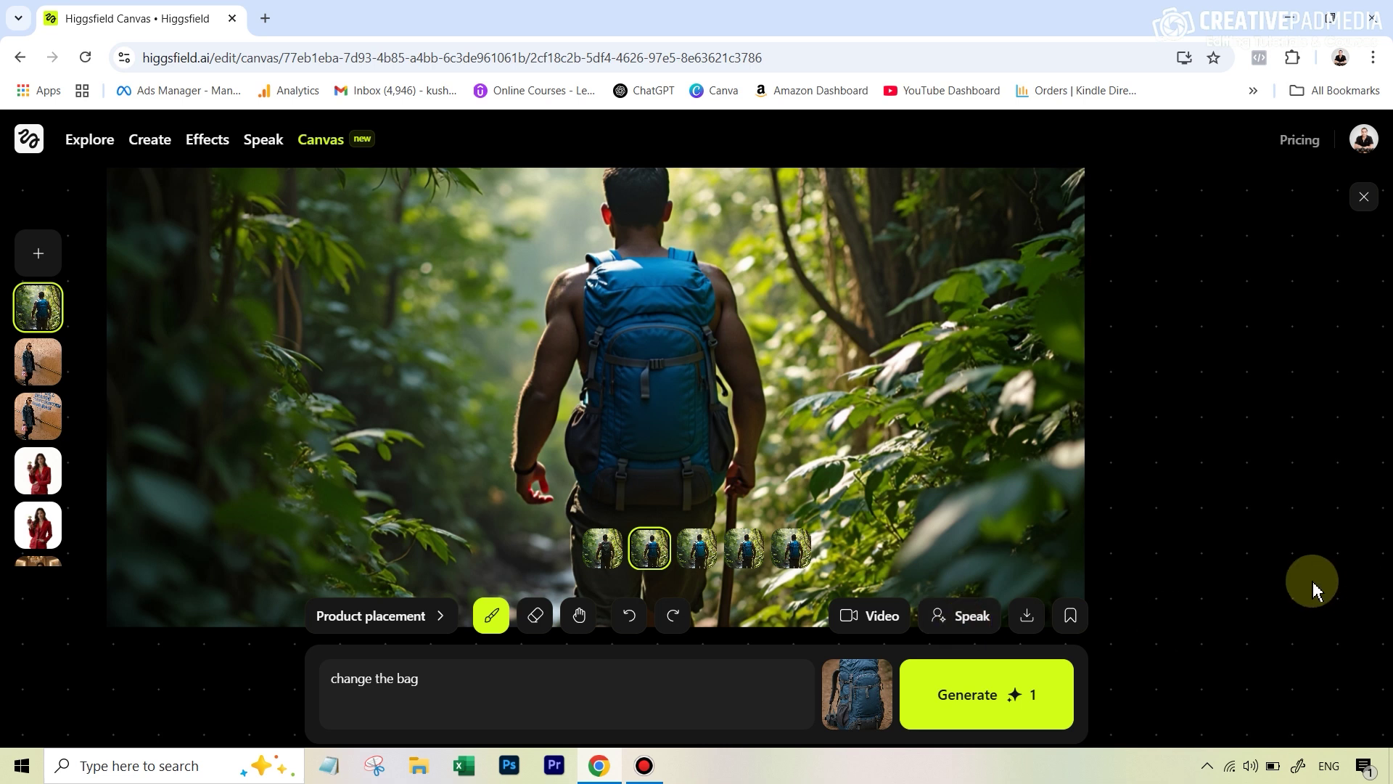
Open Pricing and scroll through the Basic, Pro and Ultimate plans ($9, $19, $39 monthly)
click(1311, 141)
scroll(1023, 289, down, 3)
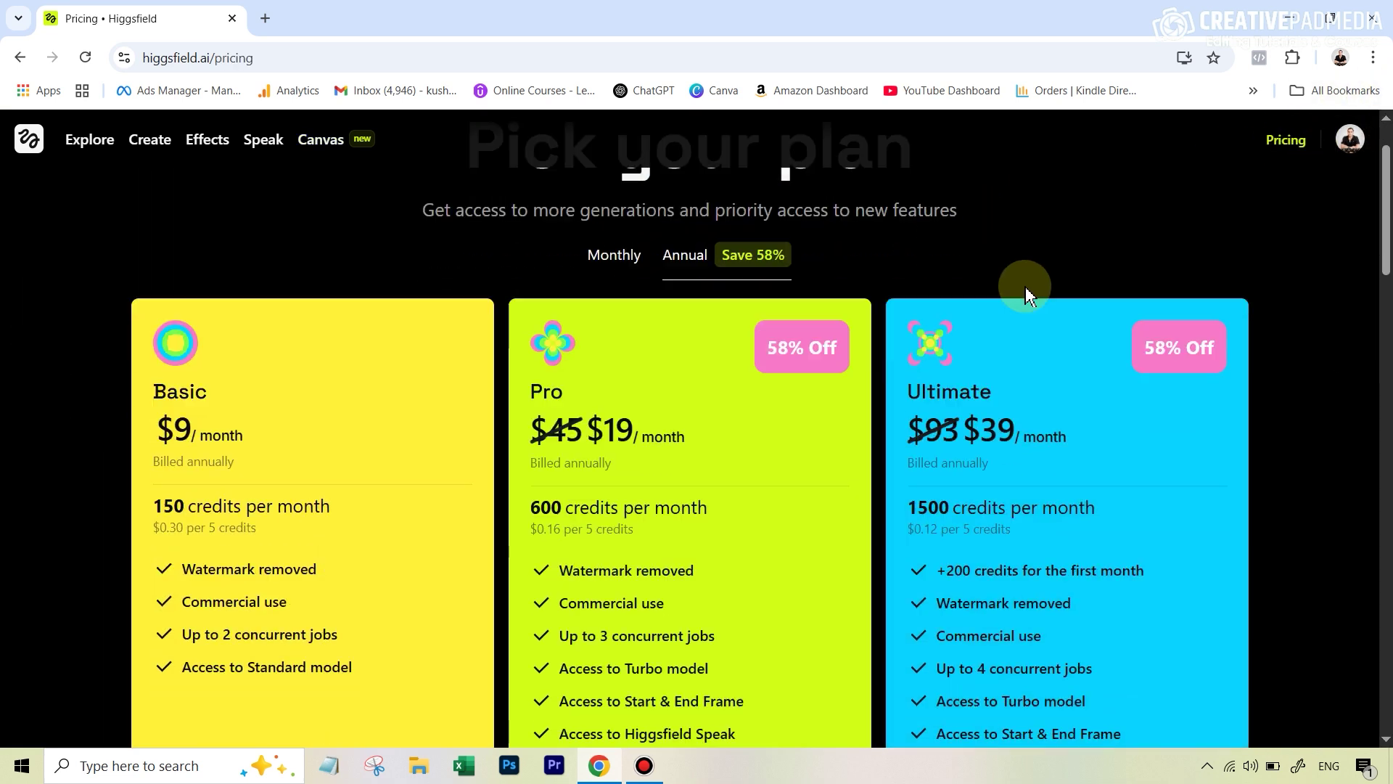
scroll(272, 576, down, 10)
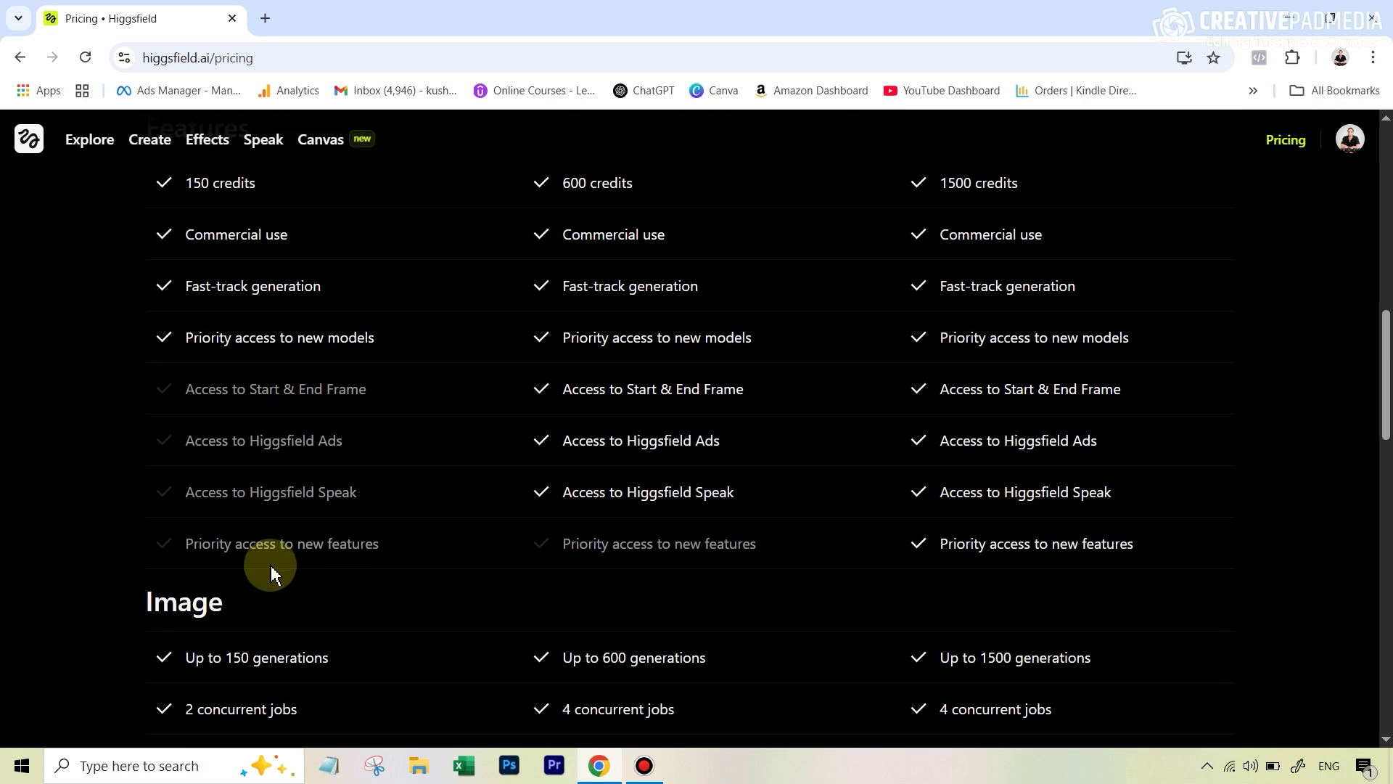
scroll(283, 568, down, 6)
scroll(337, 468, up, 3)
scroll(335, 467, up, 15)
scroll(320, 448, down, 3)
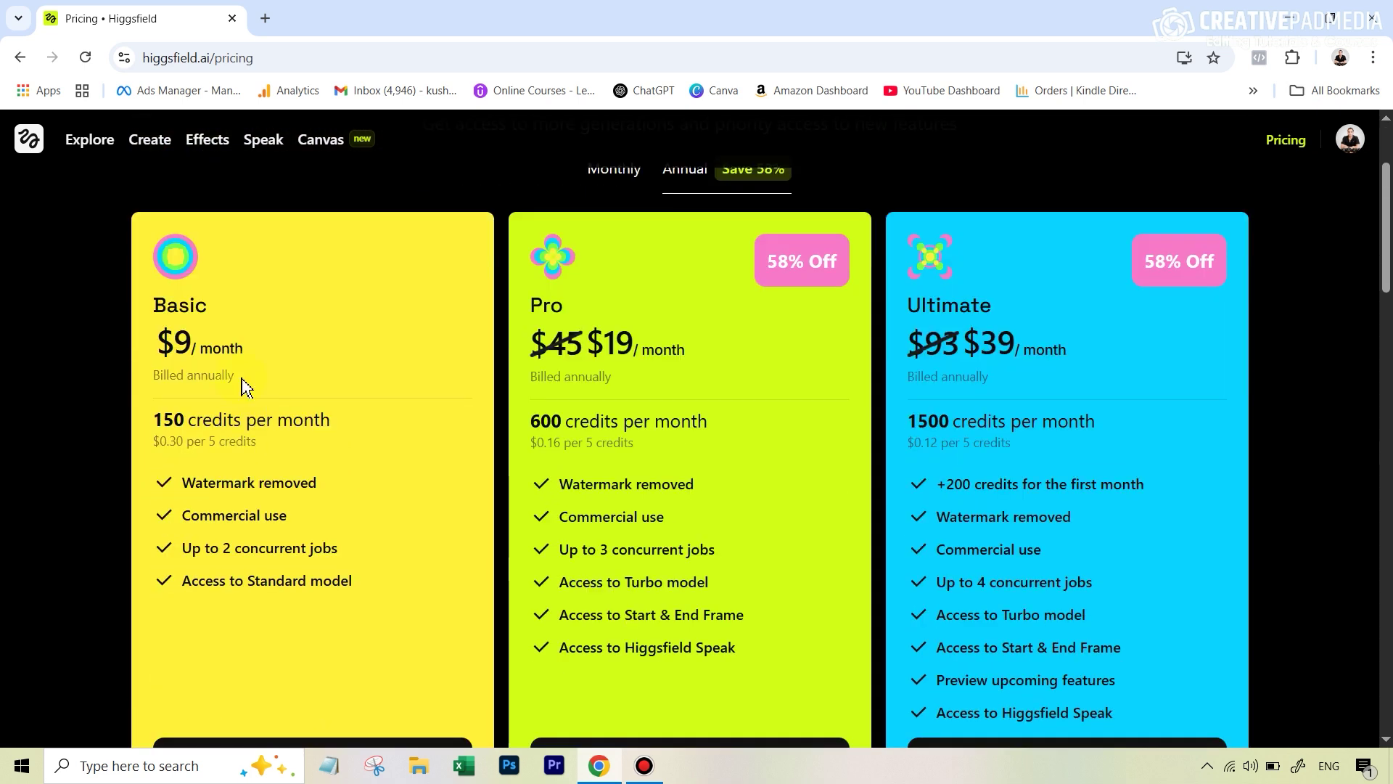